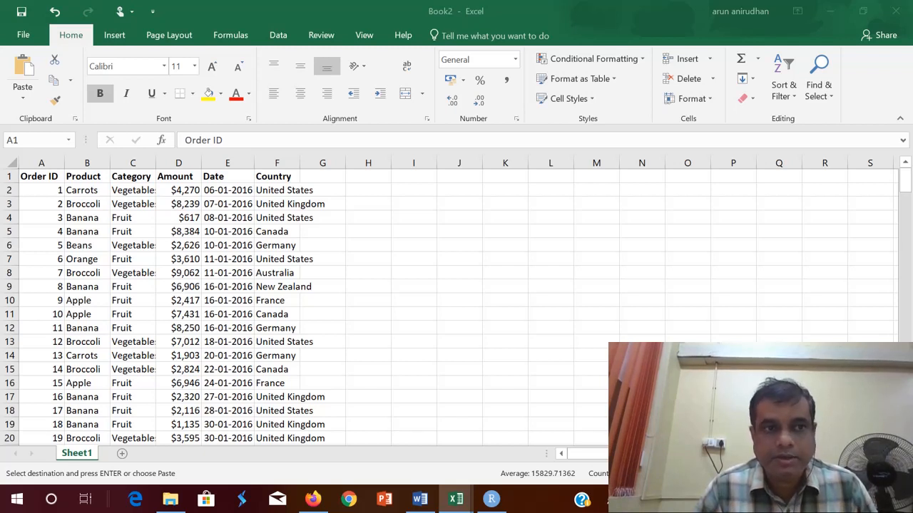
Create a PivotTable from the whole order data range Sheet1!$A$1:$F$214 on a new worksheet.
{"action": "key", "text": "ctrl+a"}
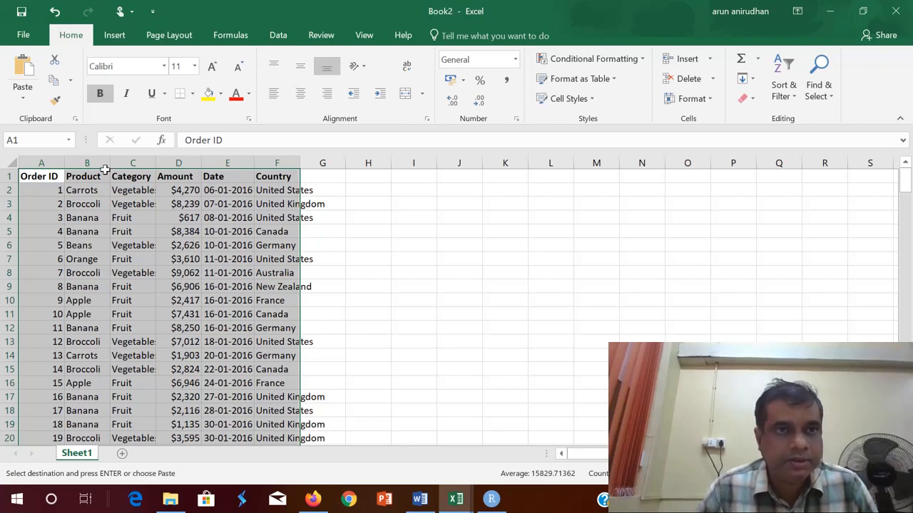
{"action": "left_click", "coordinate": [116, 37]}
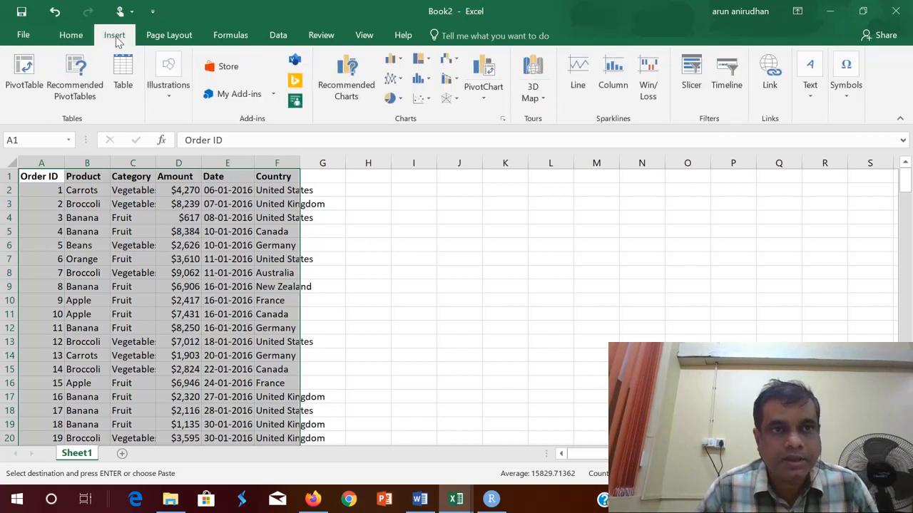
{"action": "left_click", "coordinate": [25, 80]}
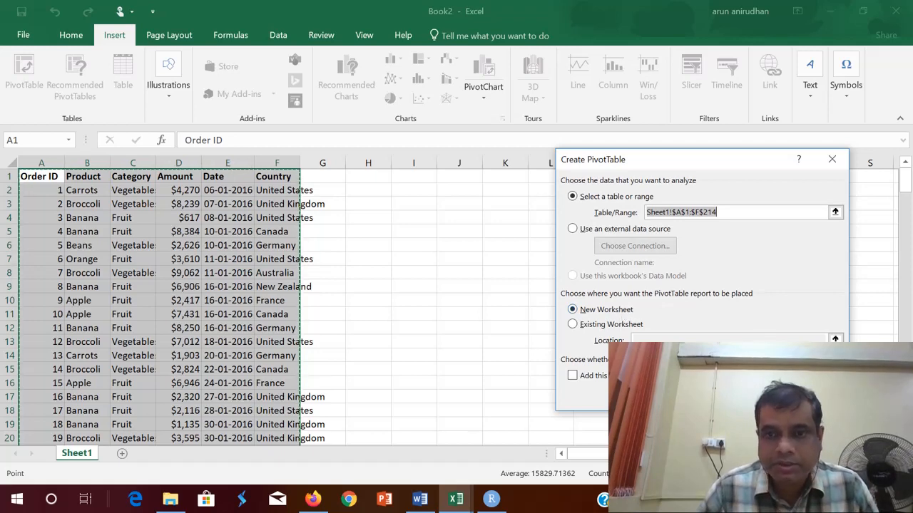
{"action": "key", "text": "Return"}
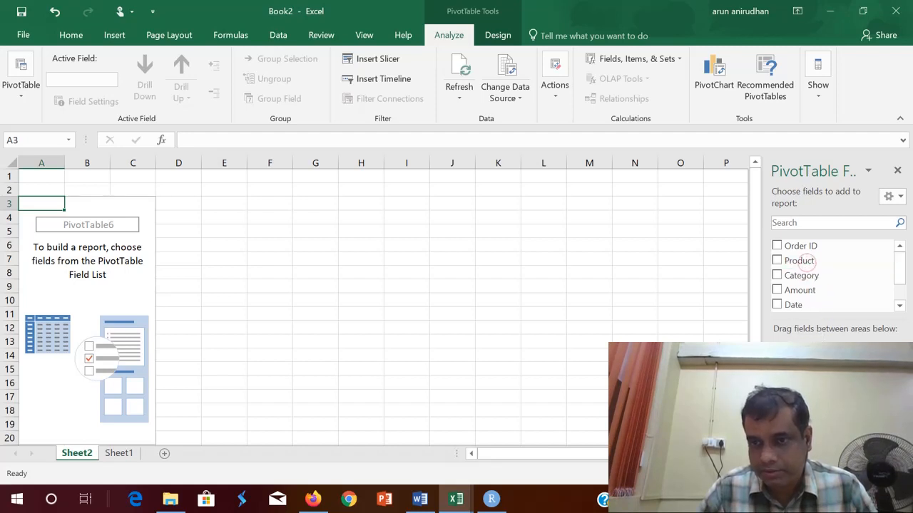
Lay out the PivotTable with Product as rows, Amount as summed values and Country as the report filter.
{"action": "left_click_drag", "start_coordinate": [798, 261], "coordinate": [802, 426]}
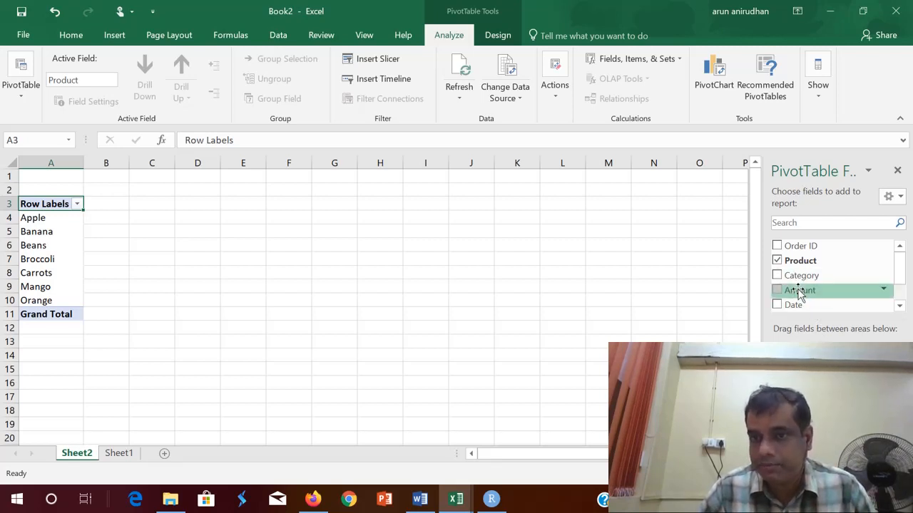
{"action": "scroll", "coordinate": [800, 293], "scroll_direction": "down", "scroll_amount": 1}
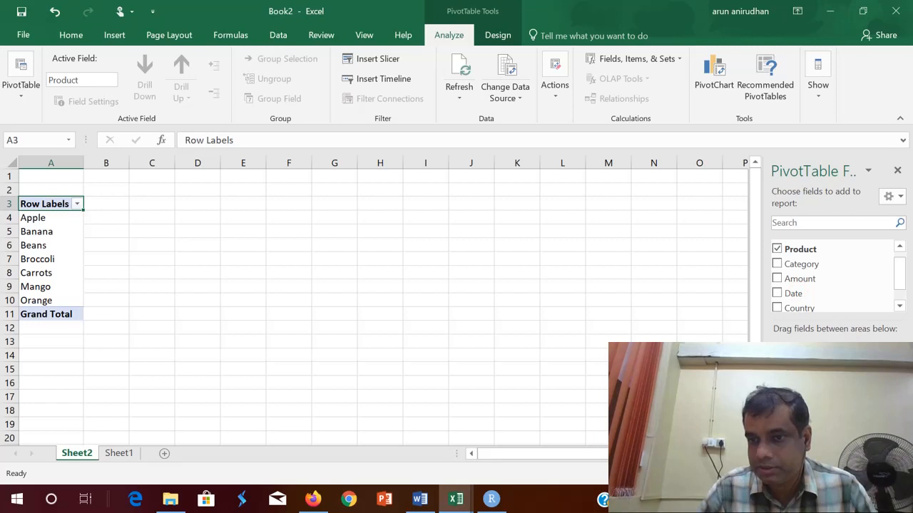
{"action": "left_click", "coordinate": [777, 278]}
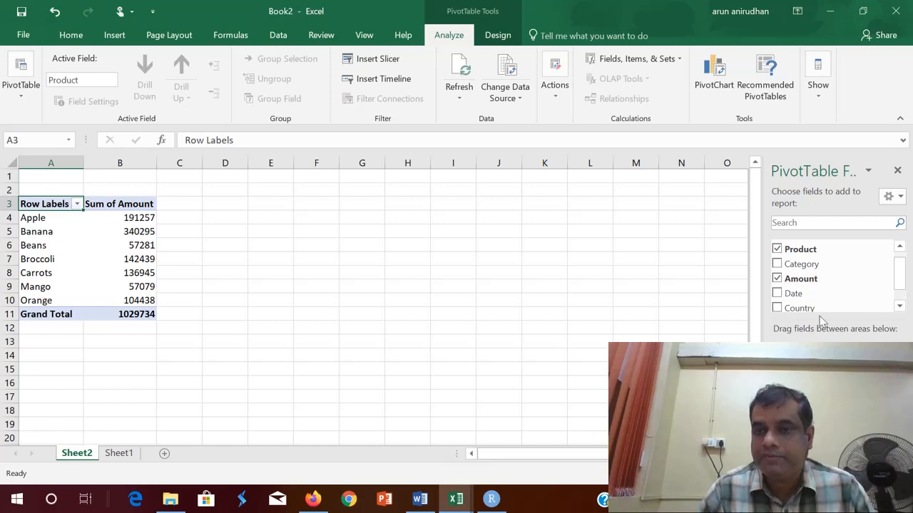
{"action": "left_click_drag", "start_coordinate": [902, 280], "coordinate": [900, 292]}
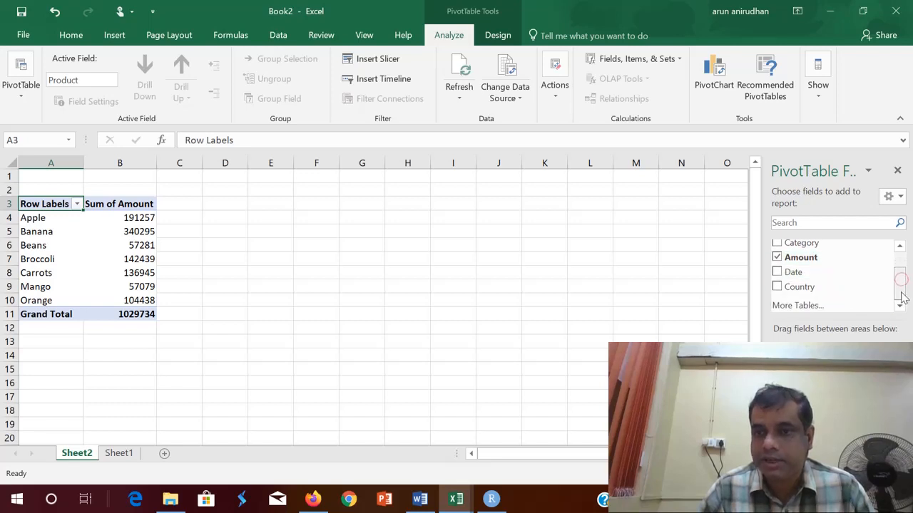
{"action": "left_click_drag", "start_coordinate": [811, 287], "coordinate": [813, 380]}
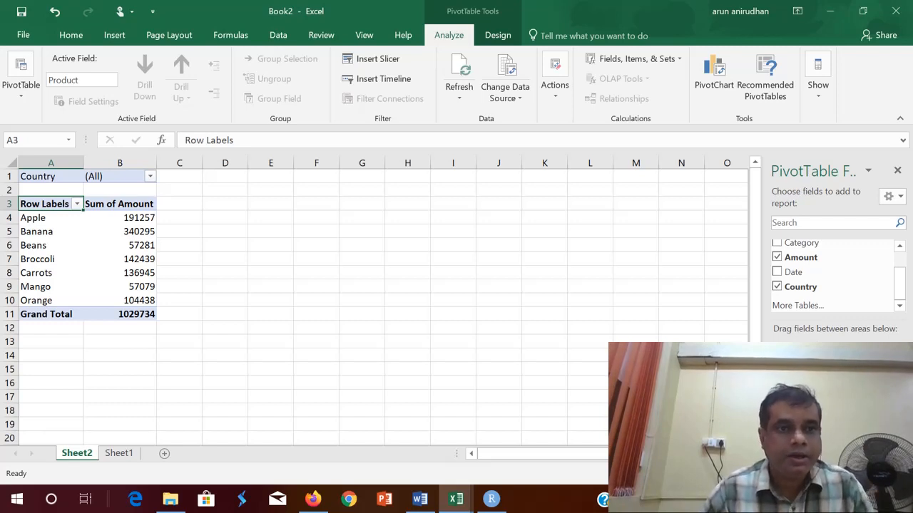
Filter the PivotTable by Country to show only Australia.
{"action": "left_click", "coordinate": [151, 177]}
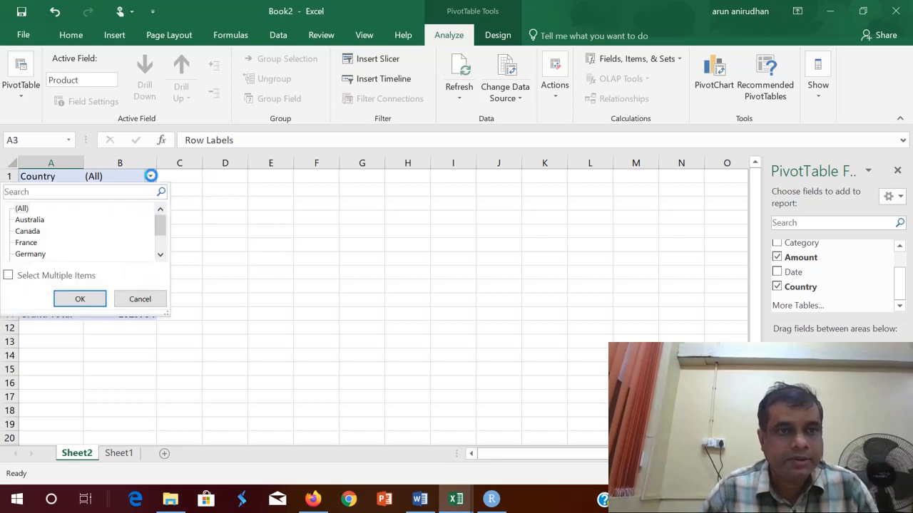
{"action": "left_click", "coordinate": [29, 222]}
{"action": "left_click", "coordinate": [77, 299]}
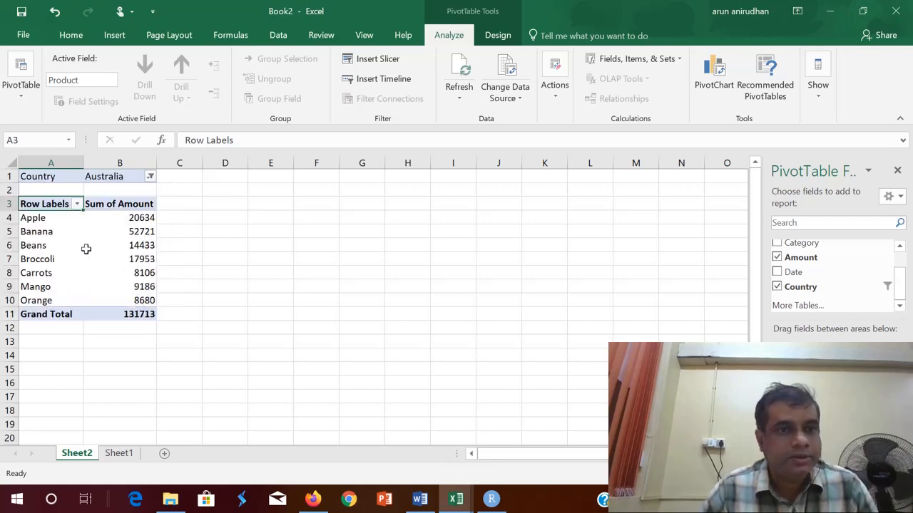
Check the source data on Sheet1, and extend the PivotTable's Country filter to multiple items with Australia and Canada.
{"action": "left_click", "coordinate": [120, 454]}
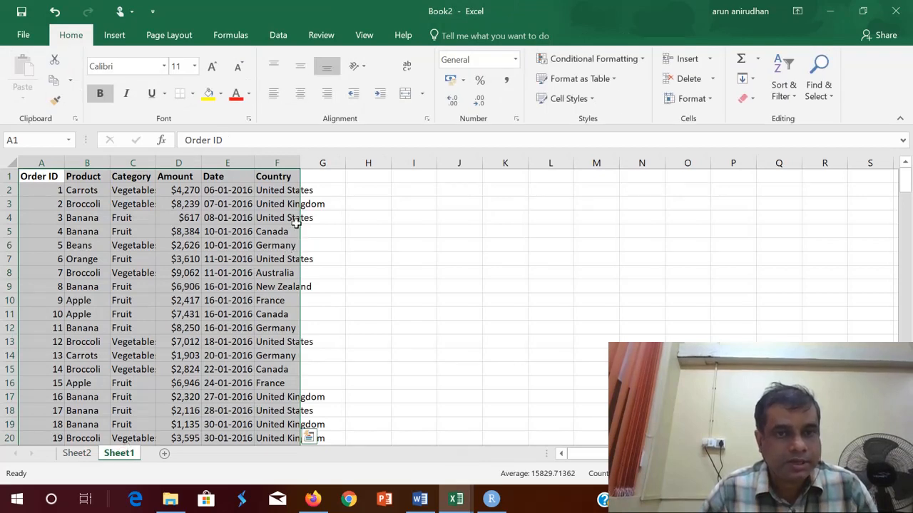
{"action": "left_click", "coordinate": [77, 454]}
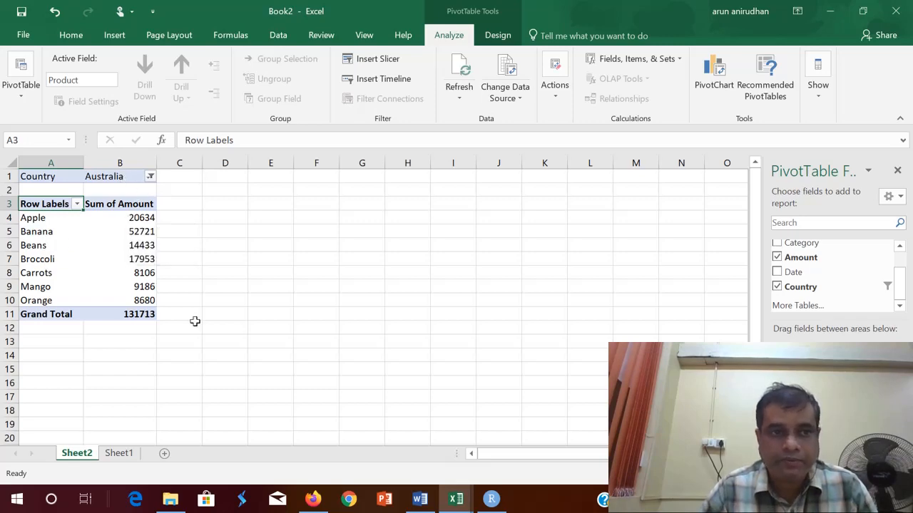
{"action": "left_click", "coordinate": [120, 455]}
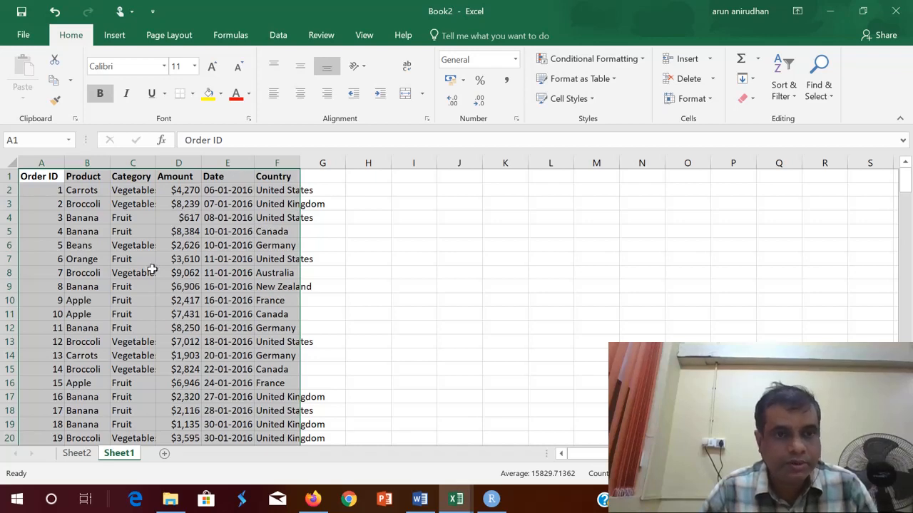
{"action": "left_click", "coordinate": [71, 454]}
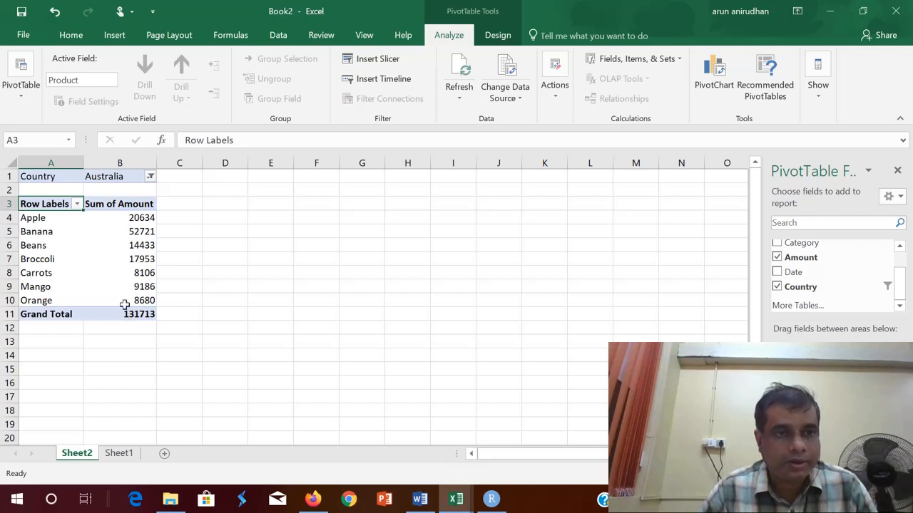
{"action": "left_click", "coordinate": [151, 176]}
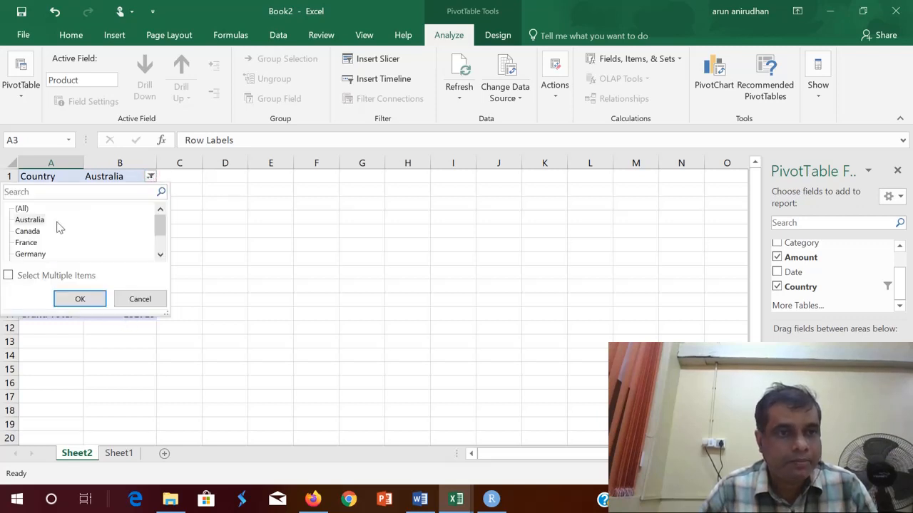
{"action": "left_click", "coordinate": [8, 276]}
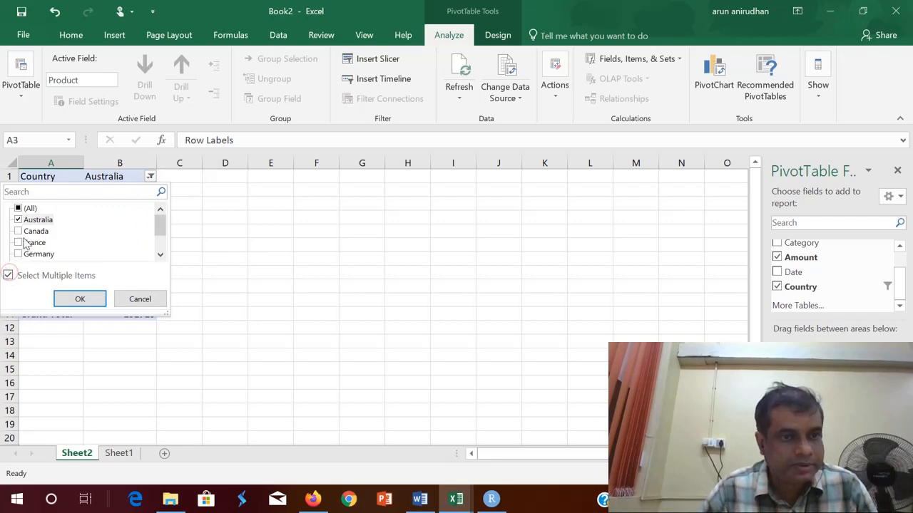
{"action": "left_click", "coordinate": [18, 231]}
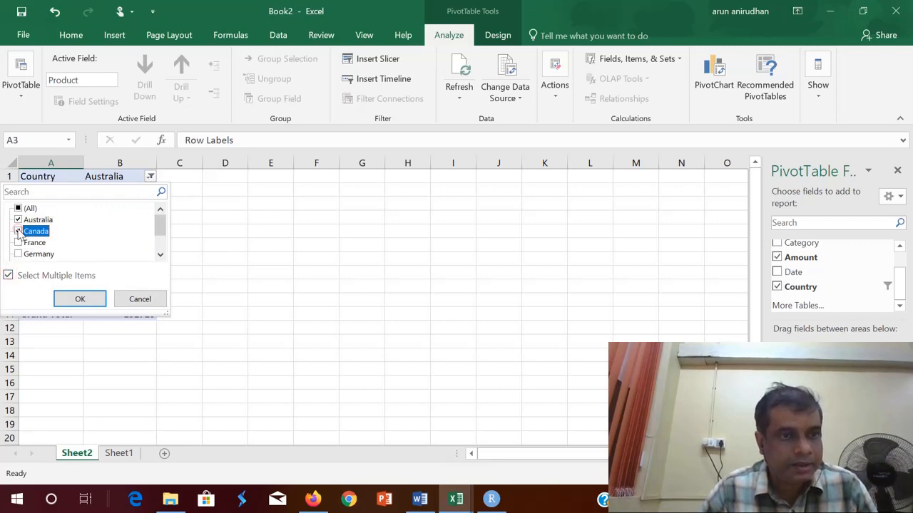
{"action": "left_click", "coordinate": [72, 300]}
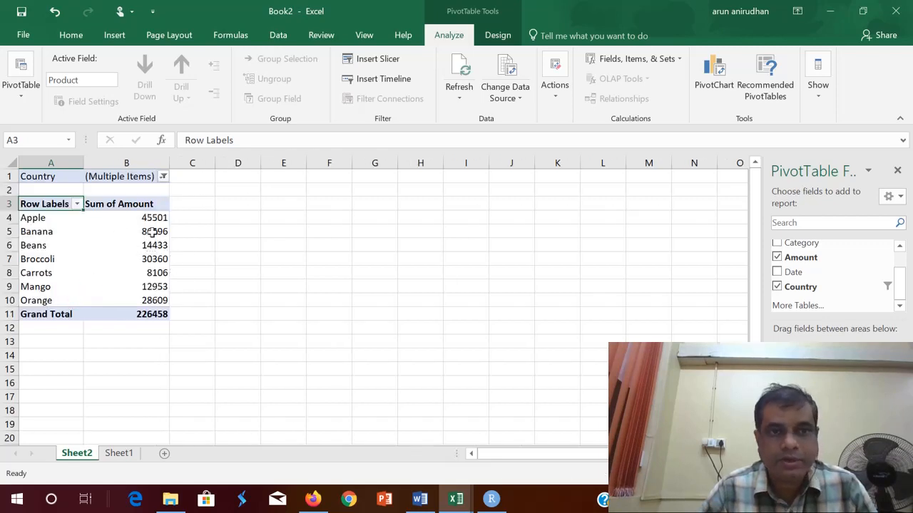
Turn off multiple-item selection in the Country filter and show all countries again.
{"action": "left_click", "coordinate": [163, 178]}
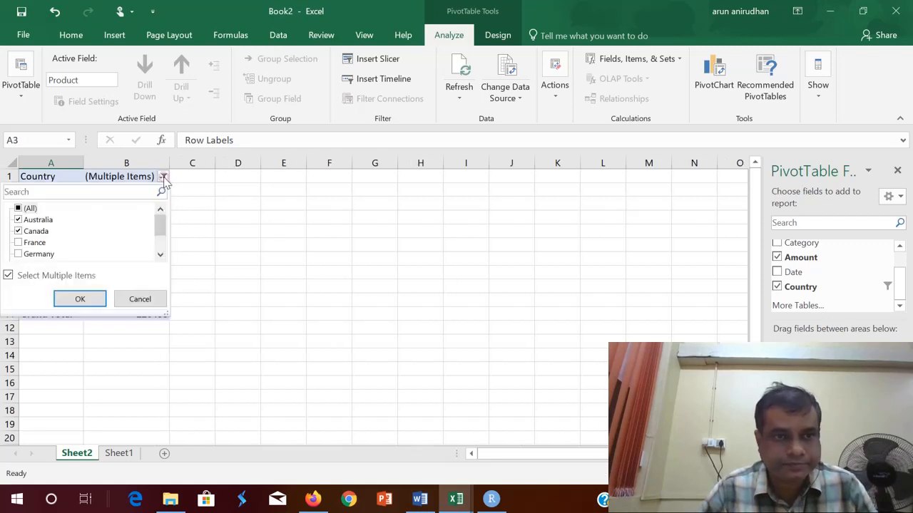
{"action": "left_click", "coordinate": [8, 276]}
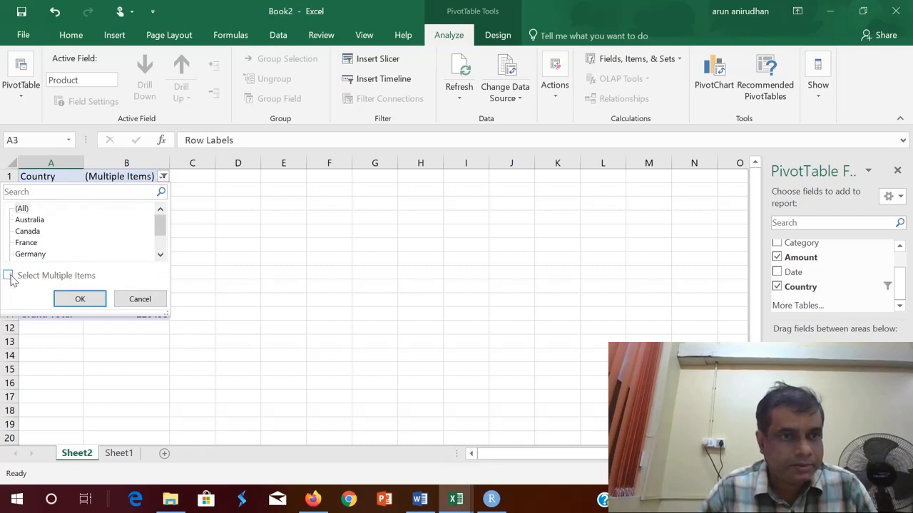
{"action": "left_click", "coordinate": [85, 299]}
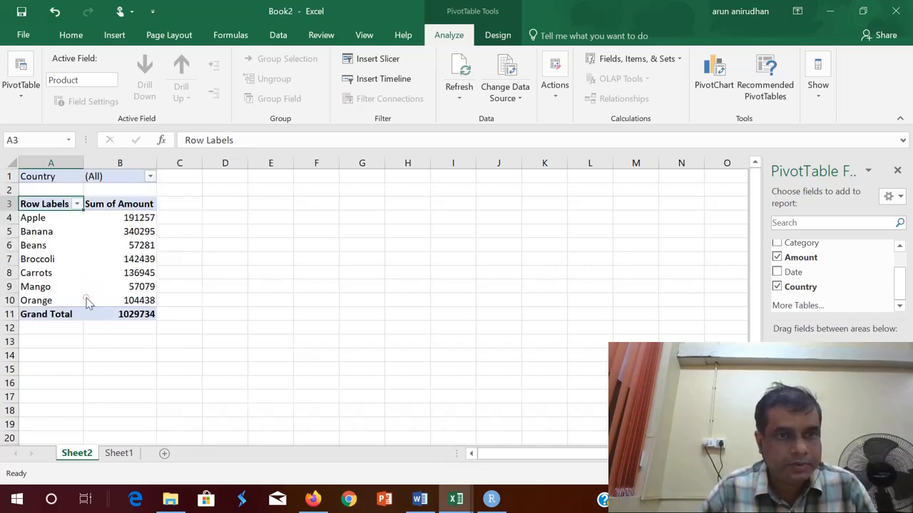
Summarize the PivotTable's Amount values by Count instead of Sum.
{"action": "left_click", "coordinate": [126, 207]}
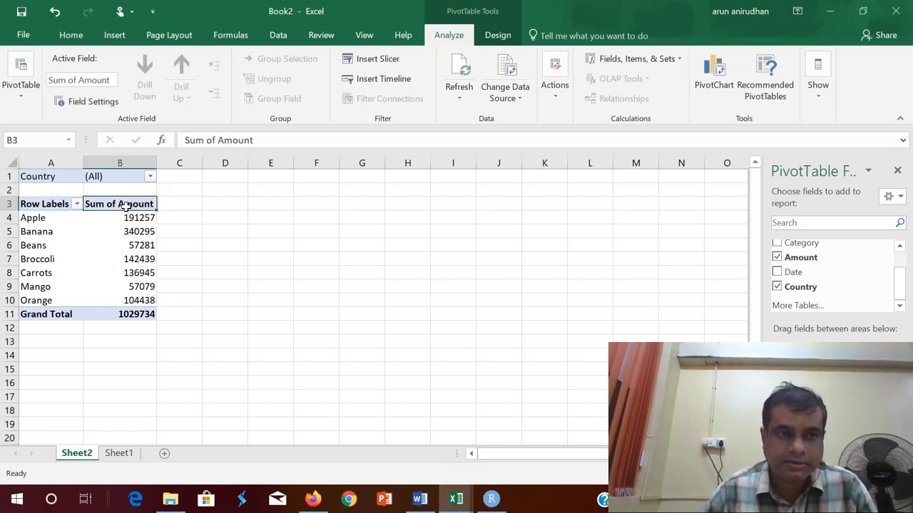
{"action": "right_click", "coordinate": [125, 206]}
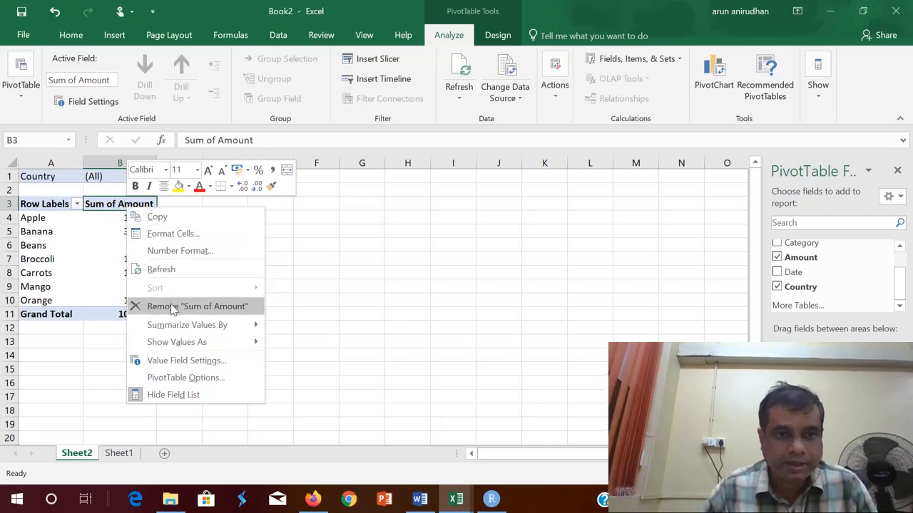
{"action": "mouse_move", "coordinate": [186, 331]}
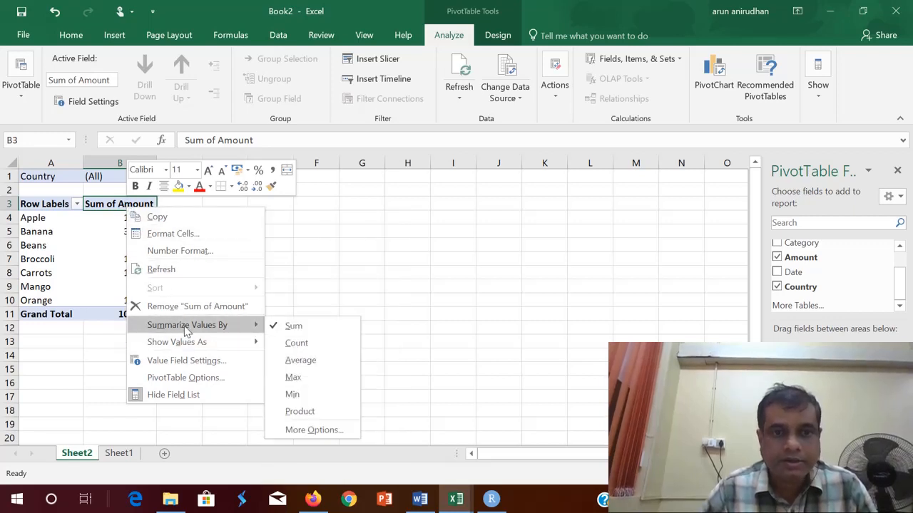
{"action": "left_click", "coordinate": [294, 345]}
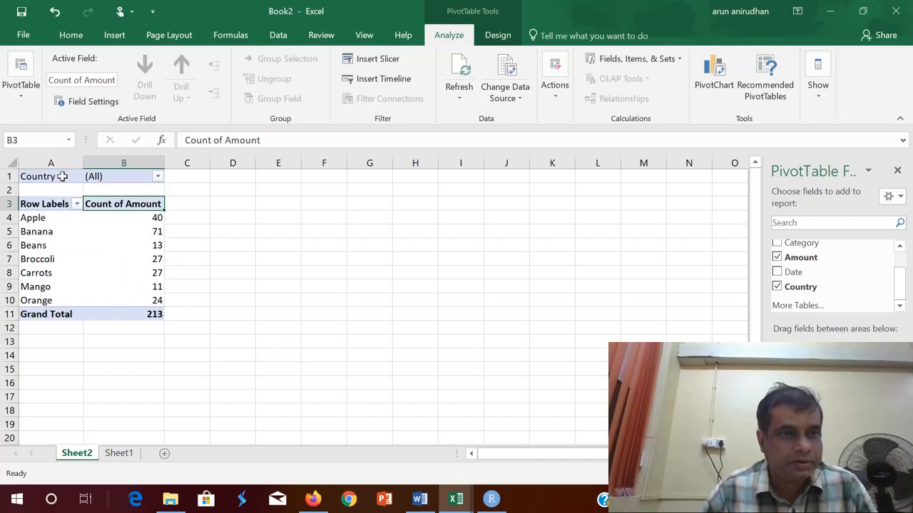
Check the source data on Sheet1, and filter the PivotTable by Country to show only United Kingdom.
{"action": "left_click", "coordinate": [125, 455]}
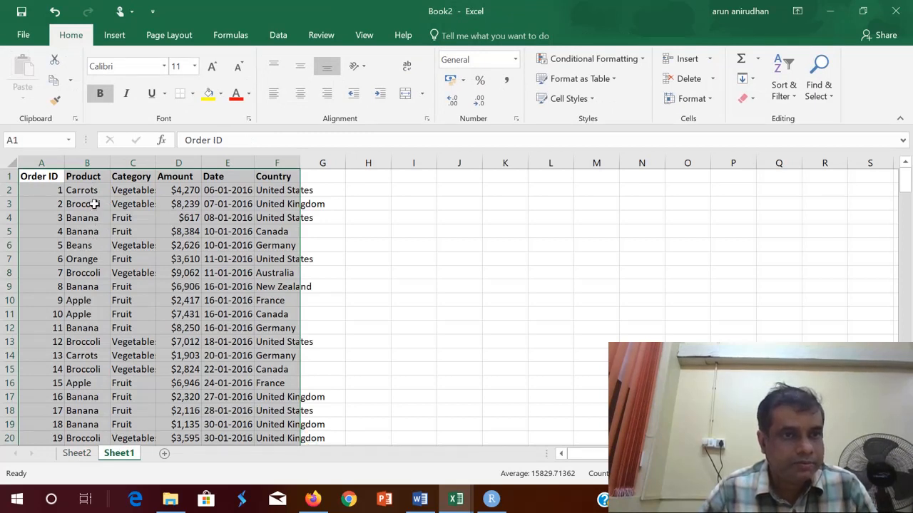
{"action": "left_click", "coordinate": [76, 453]}
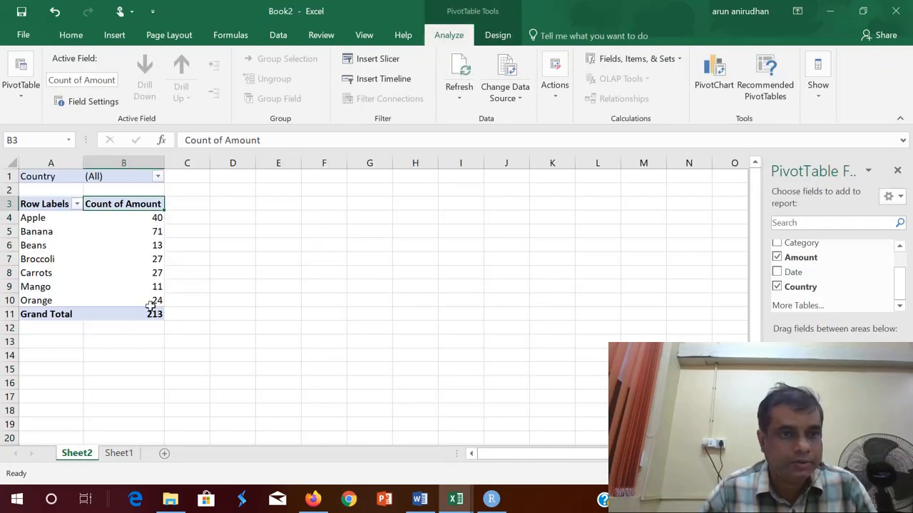
{"action": "left_click", "coordinate": [157, 176]}
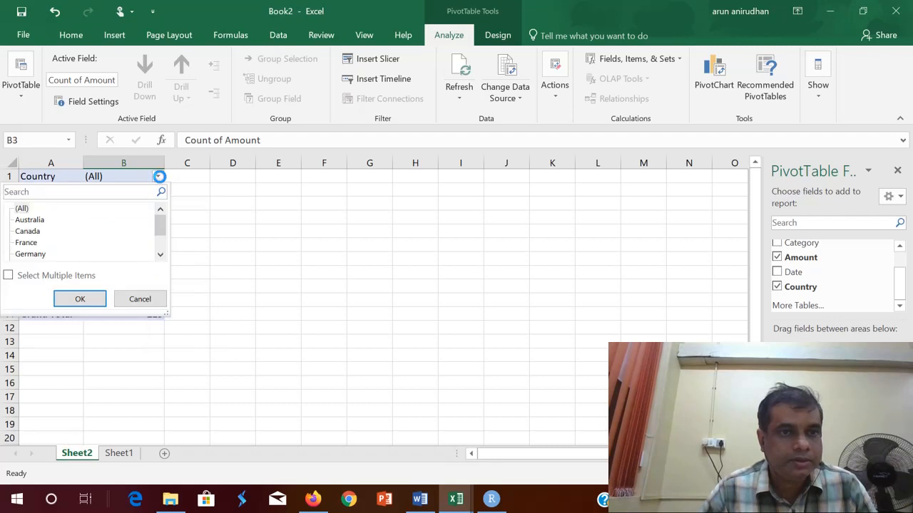
{"action": "left_click_drag", "start_coordinate": [160, 227], "coordinate": [161, 253]}
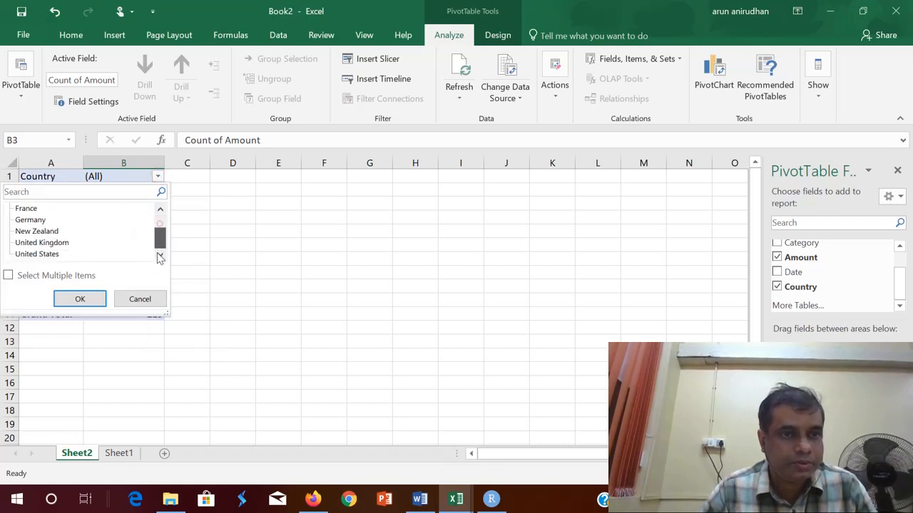
{"action": "left_click", "coordinate": [46, 243]}
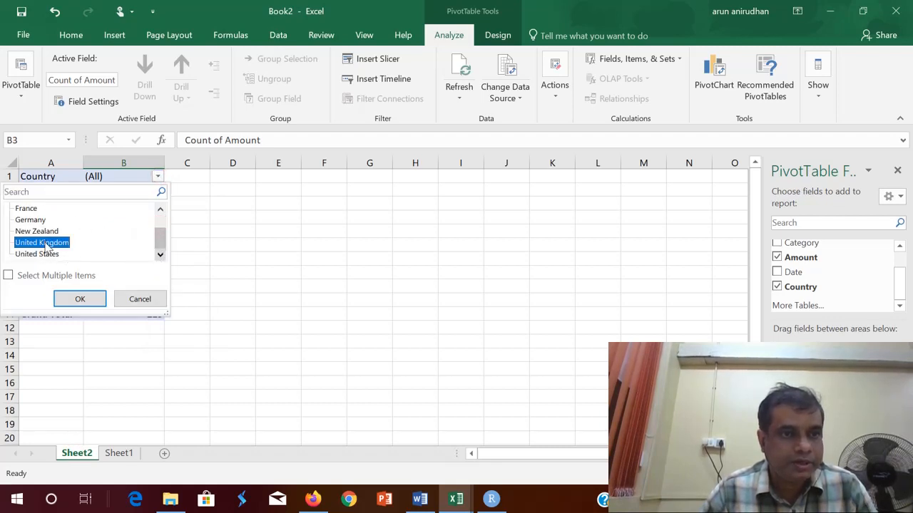
{"action": "left_click", "coordinate": [79, 300]}
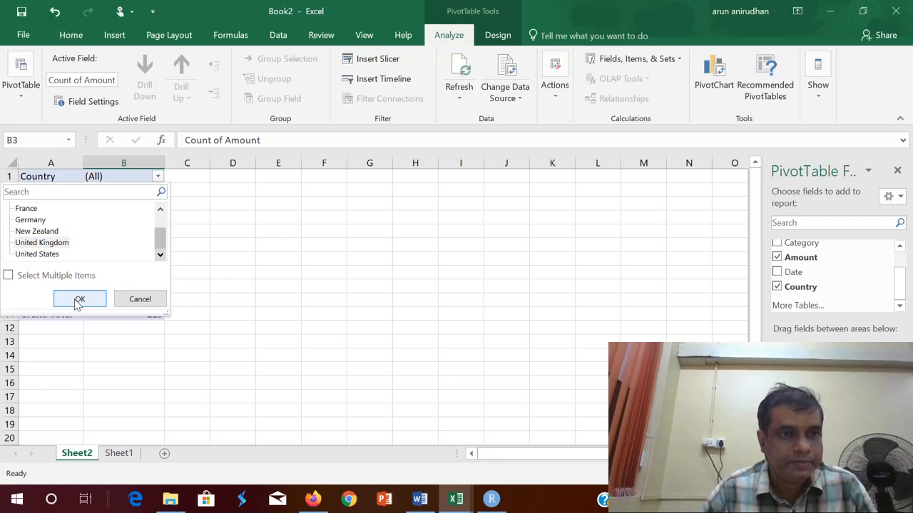
{"action": "left_click", "coordinate": [50, 243]}
{"action": "left_click", "coordinate": [79, 300]}
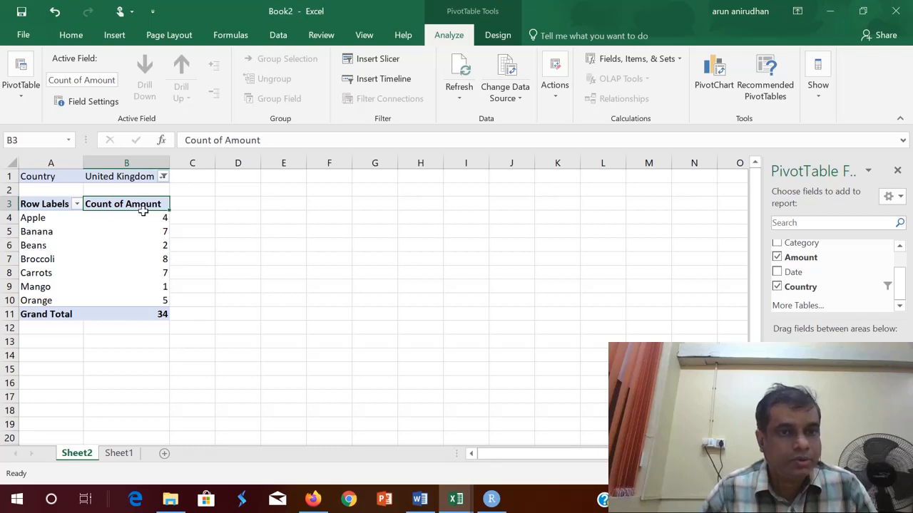
Reset the PivotTable's Country filter to (All) to include every country.
{"action": "mouse_move", "coordinate": [143, 217]}
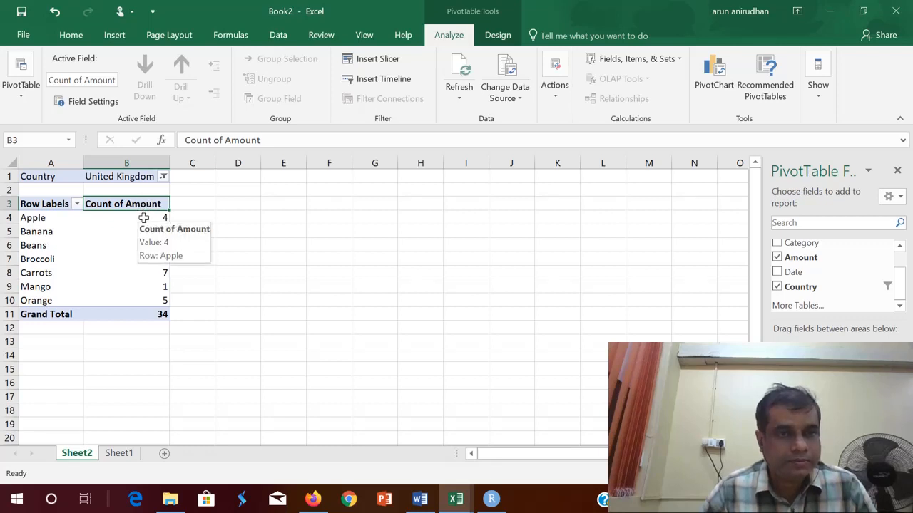
{"action": "left_click", "coordinate": [163, 176]}
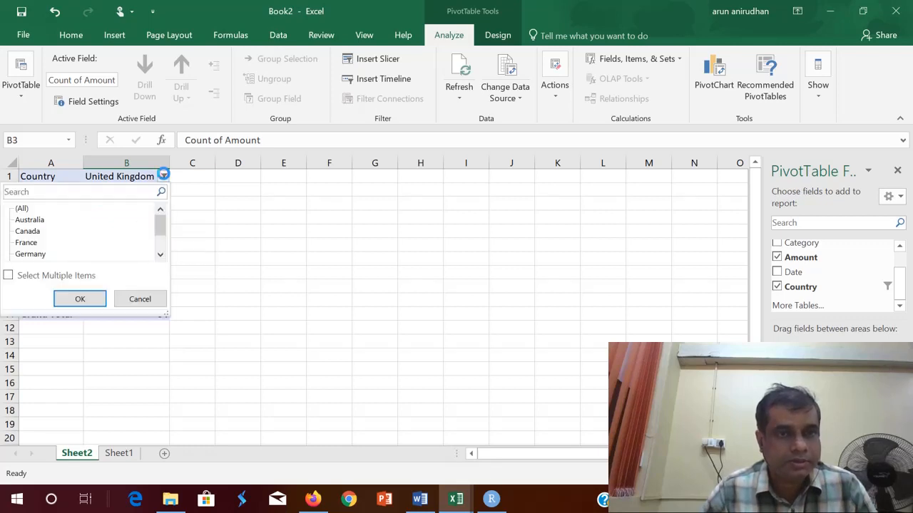
{"action": "left_click", "coordinate": [23, 209]}
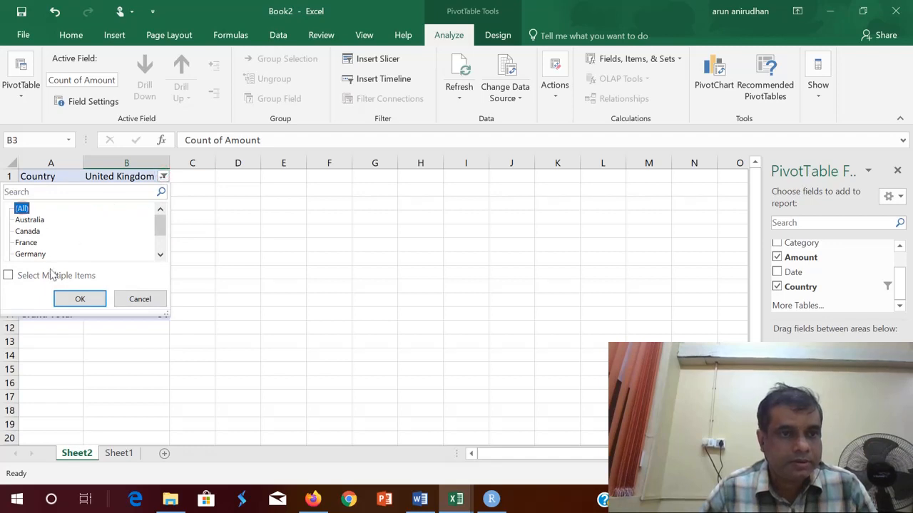
{"action": "left_click", "coordinate": [81, 300]}
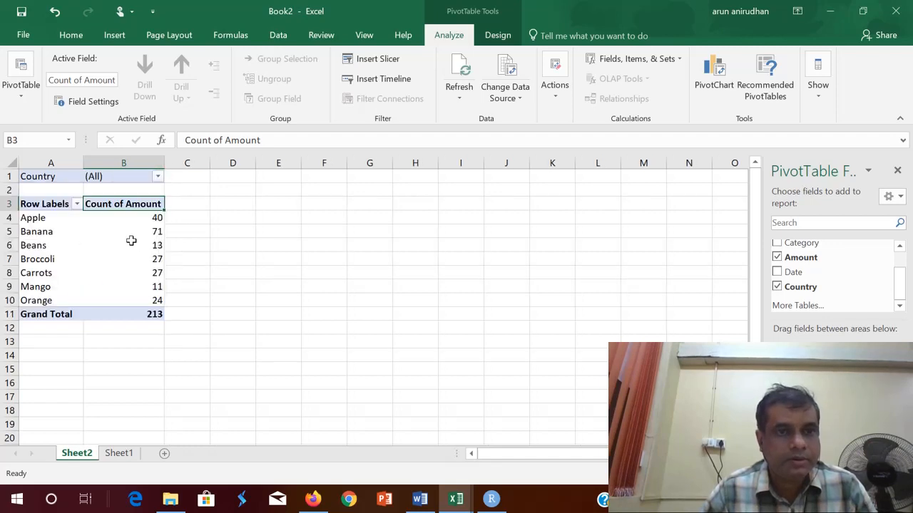
Sort the PivotTable's products by Count of Amount from smallest to largest.
{"action": "left_click", "coordinate": [129, 219]}
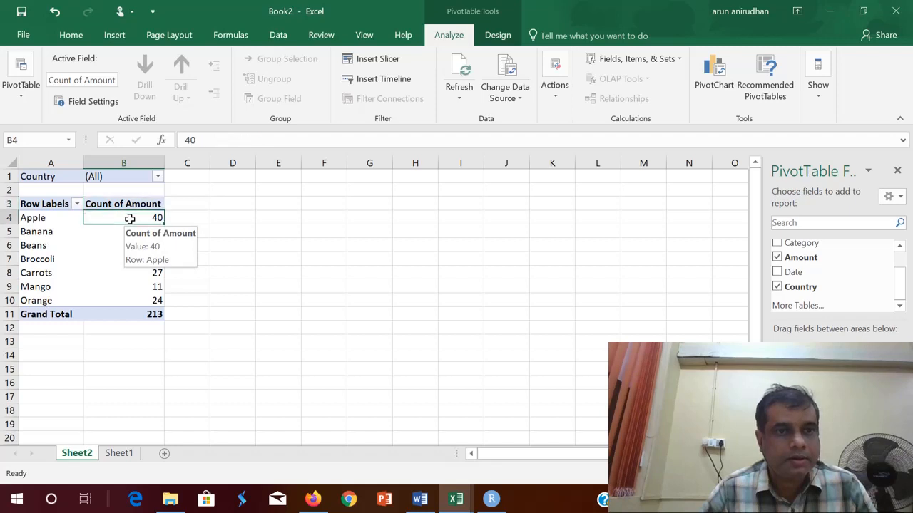
{"action": "right_click", "coordinate": [133, 223]}
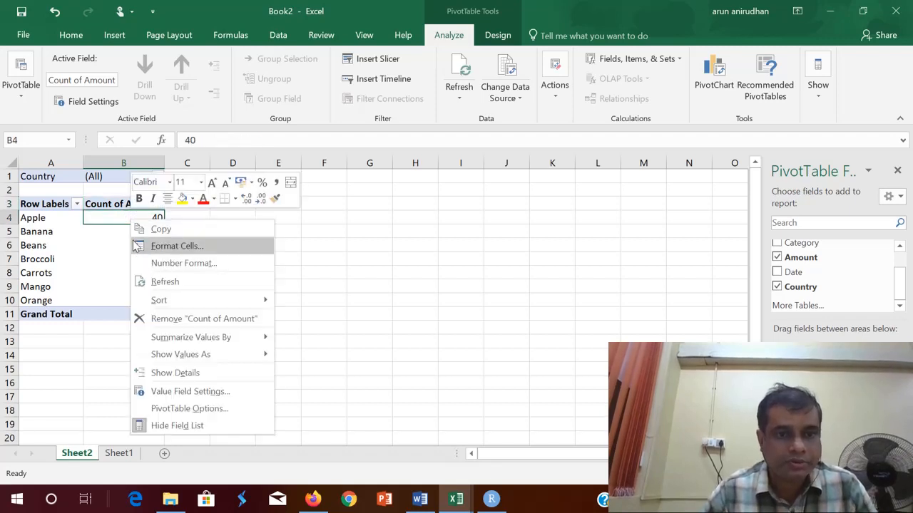
{"action": "mouse_move", "coordinate": [163, 303]}
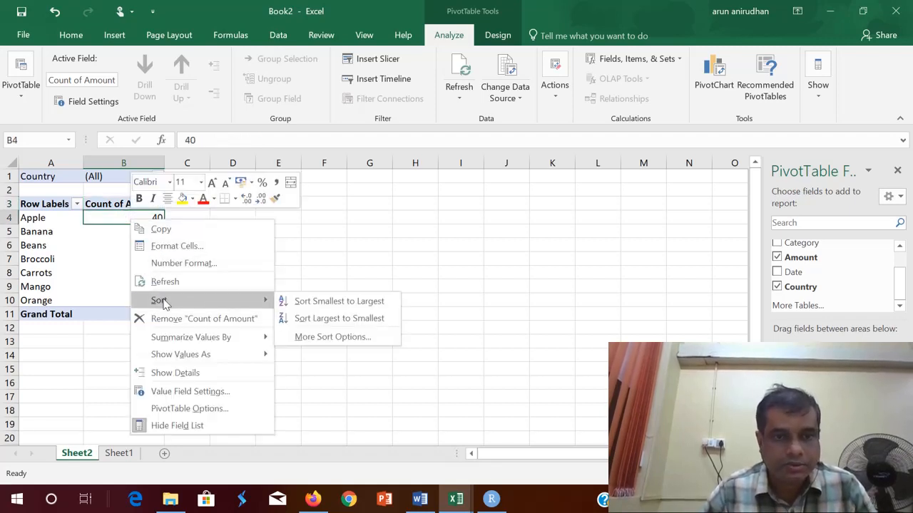
{"action": "left_click", "coordinate": [299, 305]}
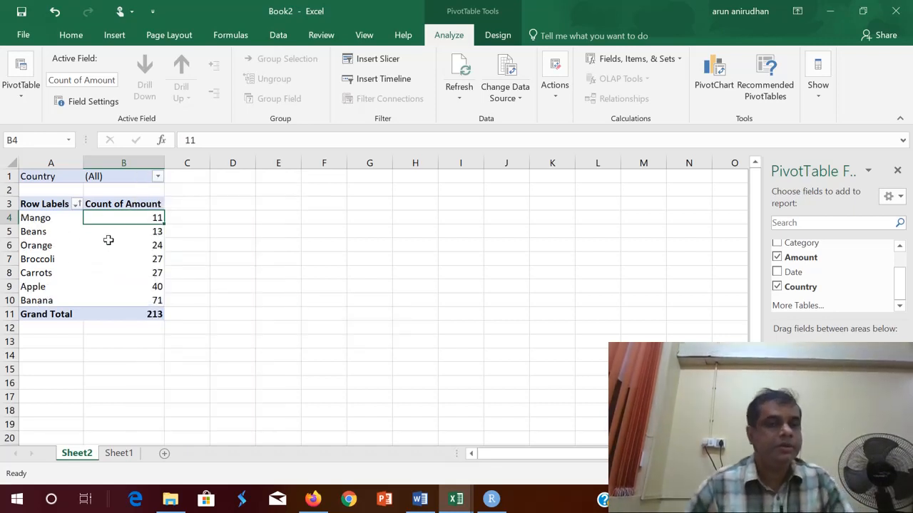
Try summarizing the PivotTable's Amount values by Average and by Max.
{"action": "left_click", "coordinate": [136, 206]}
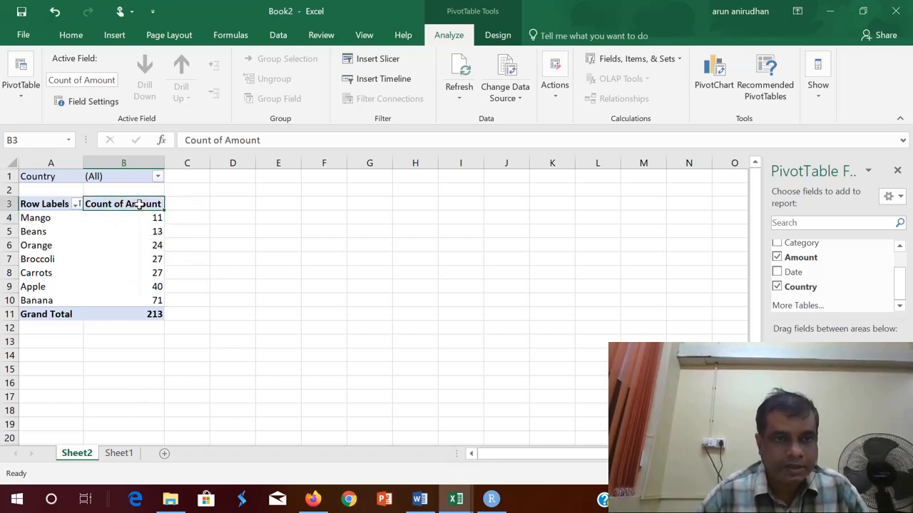
{"action": "right_click", "coordinate": [140, 204]}
{"action": "mouse_move", "coordinate": [194, 329]}
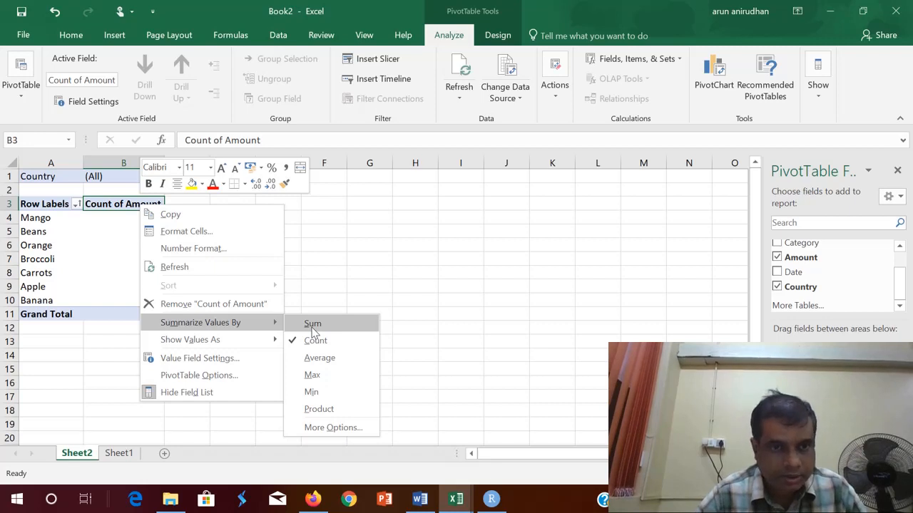
{"action": "left_click", "coordinate": [318, 358]}
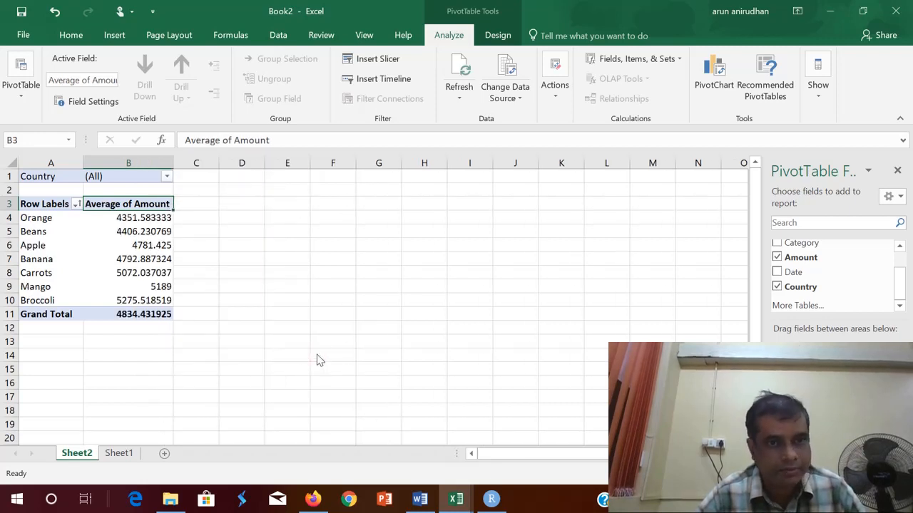
{"action": "right_click", "coordinate": [137, 204]}
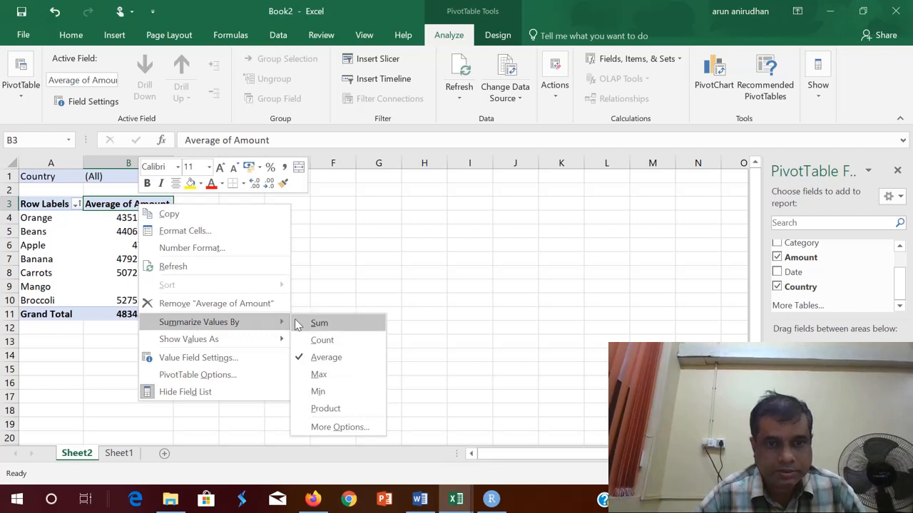
{"action": "left_click", "coordinate": [316, 376]}
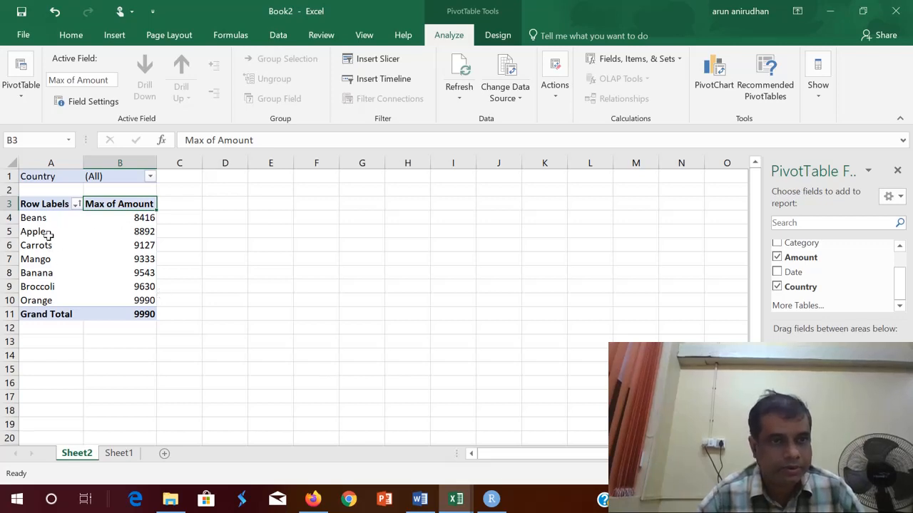
Summarize the PivotTable's Amount values by Sum.
{"action": "right_click", "coordinate": [117, 203]}
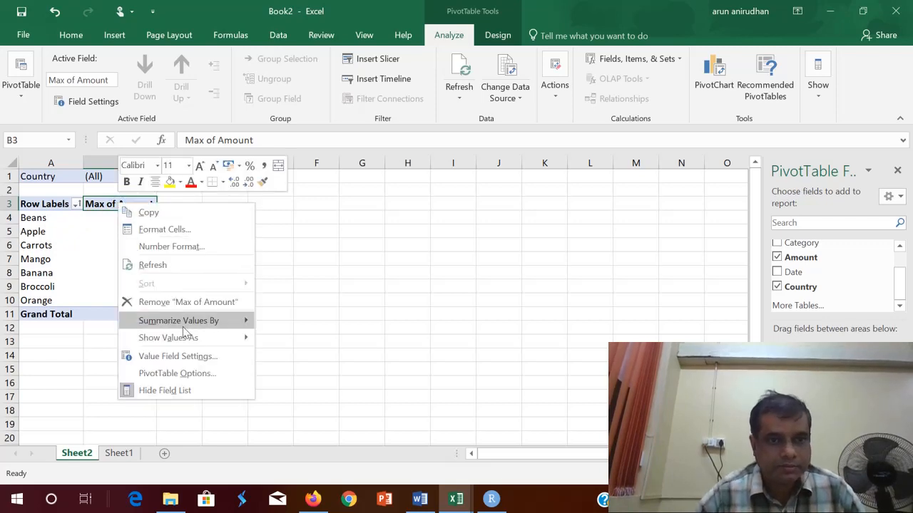
{"action": "mouse_move", "coordinate": [185, 328]}
{"action": "left_click", "coordinate": [262, 321]}
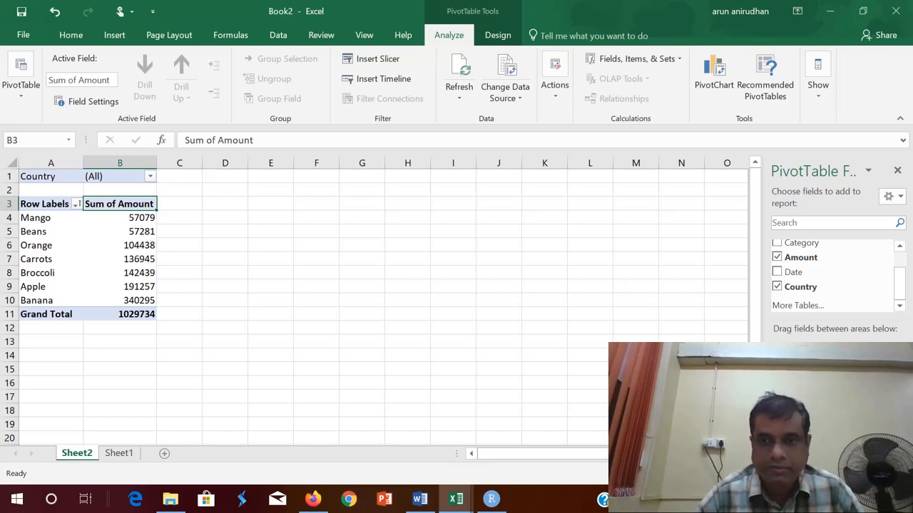
Check the source data on Sheet1, and show the PivotTable's Sum of Amount values as % of Grand Total.
{"action": "left_click", "coordinate": [119, 453]}
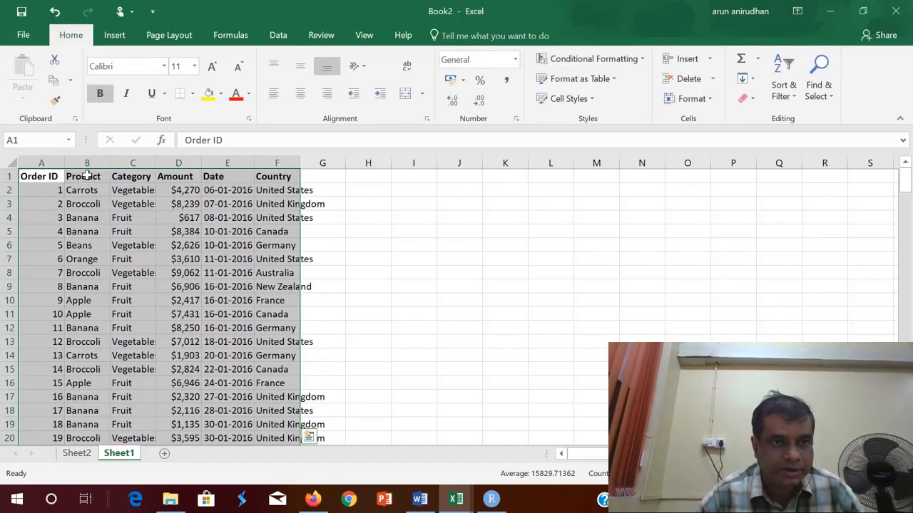
{"action": "left_click", "coordinate": [80, 453]}
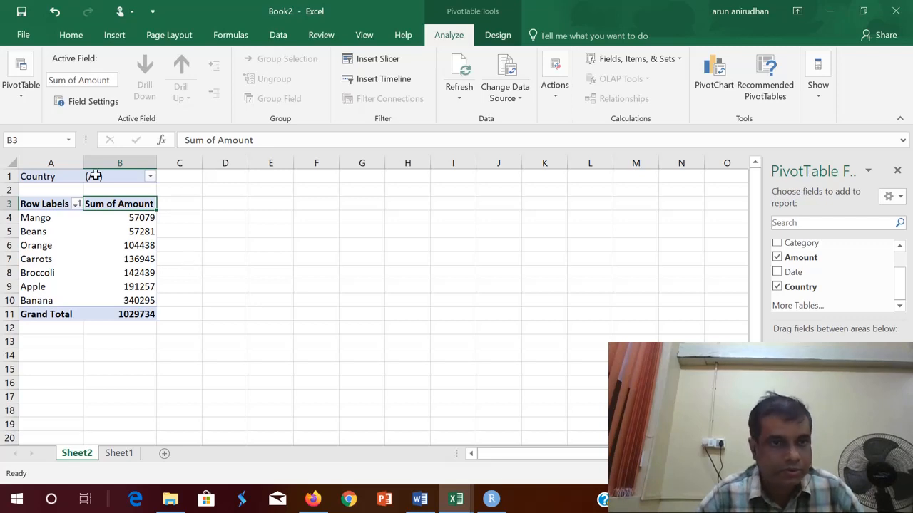
{"action": "right_click", "coordinate": [119, 204]}
{"action": "mouse_move", "coordinate": [167, 328]}
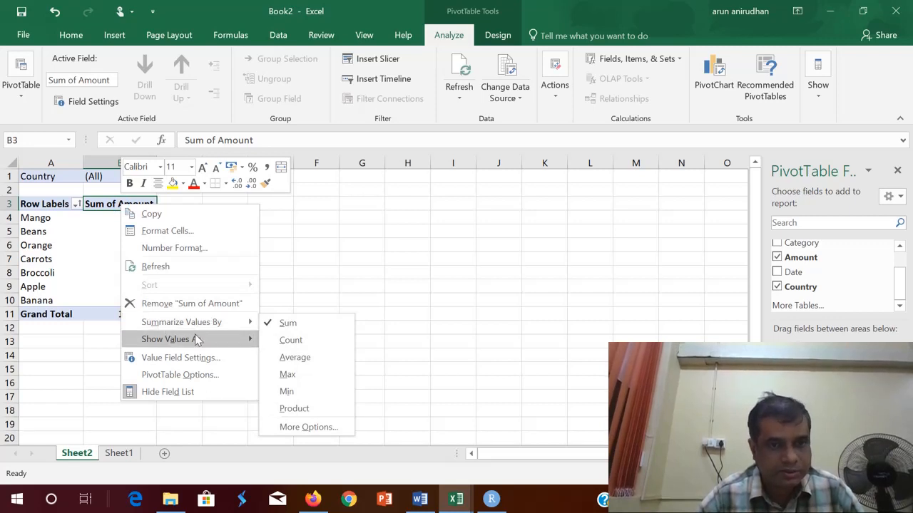
{"action": "mouse_move", "coordinate": [196, 341]}
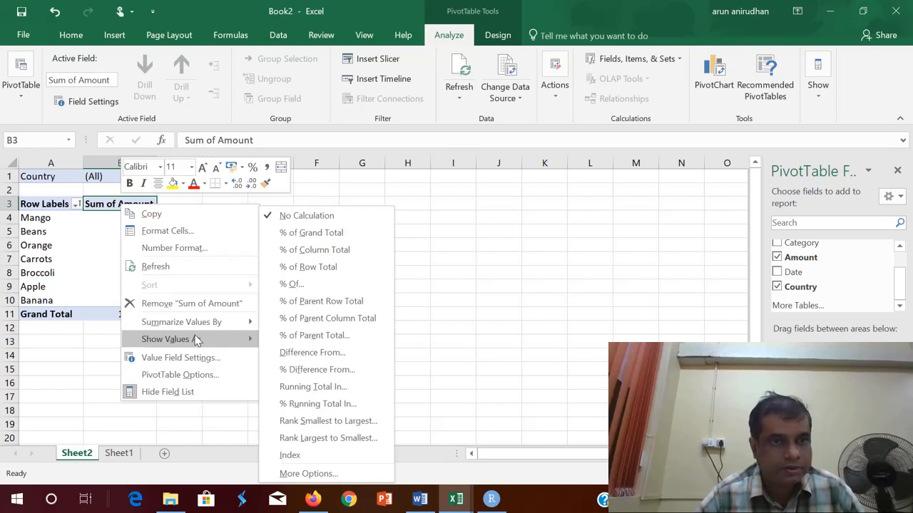
{"action": "left_click", "coordinate": [310, 233]}
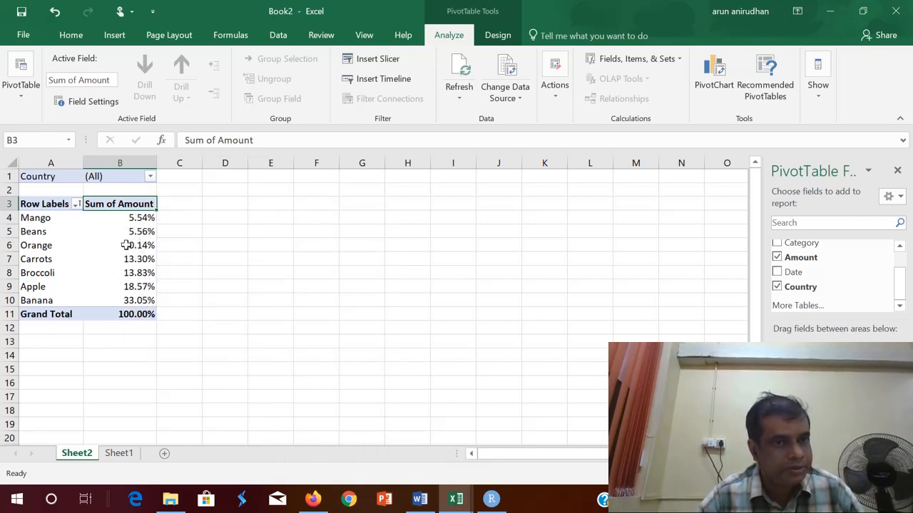
{"action": "mouse_move", "coordinate": [119, 243]}
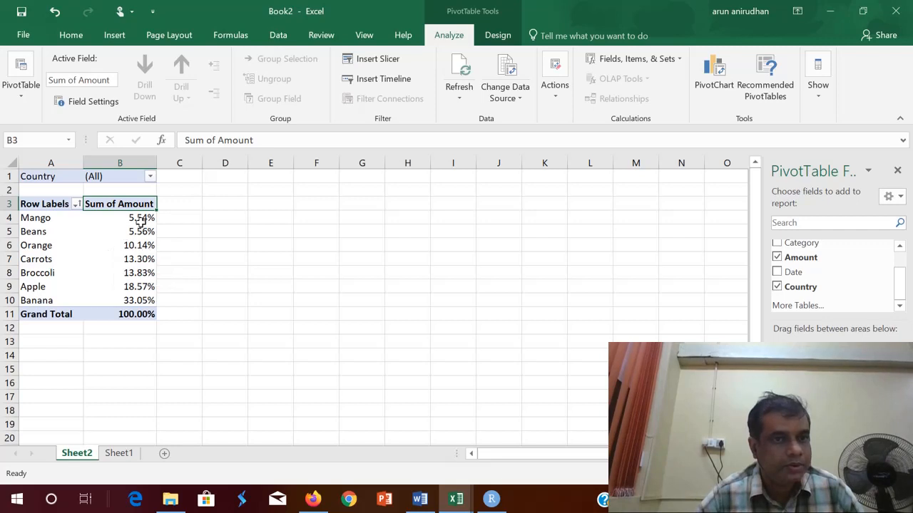
{"action": "mouse_move", "coordinate": [135, 219]}
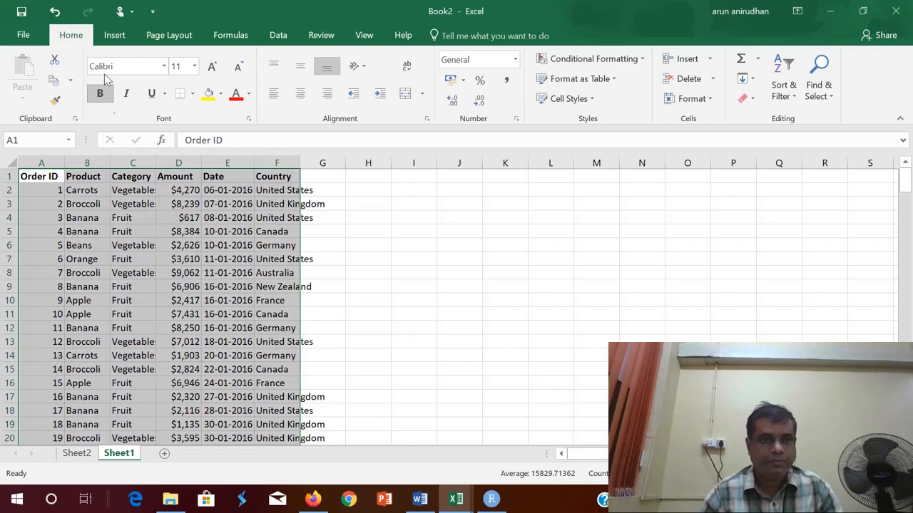
Create a second PivotTable from the Sheet1 range A1:F214 on a new worksheet.
{"action": "left_click", "coordinate": [116, 37]}
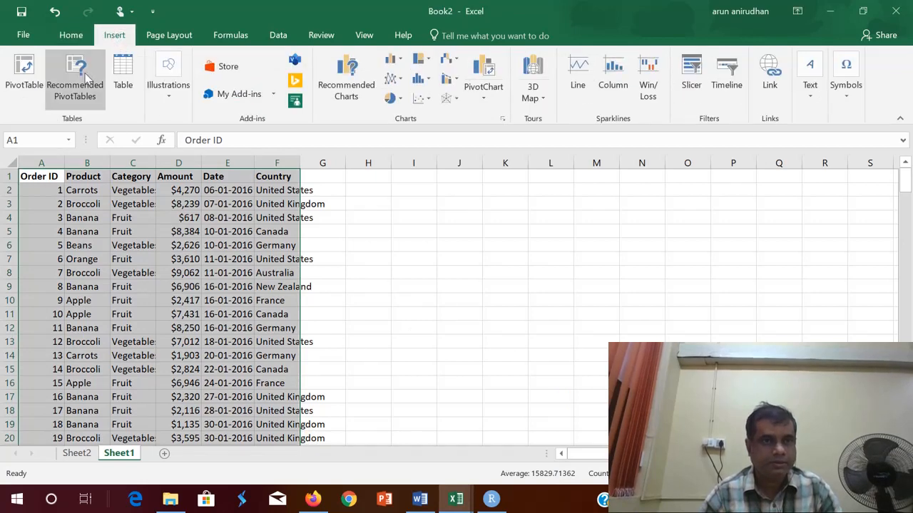
{"action": "left_click", "coordinate": [25, 66]}
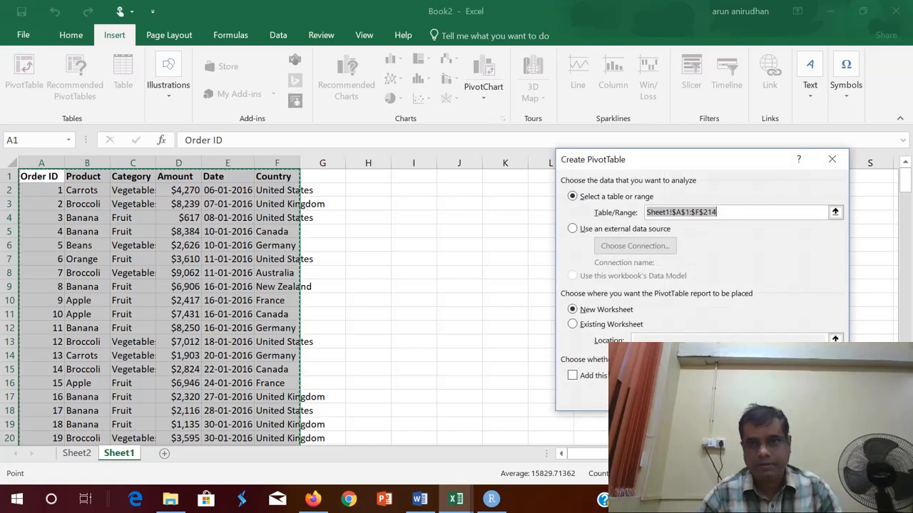
{"action": "key", "text": "Return"}
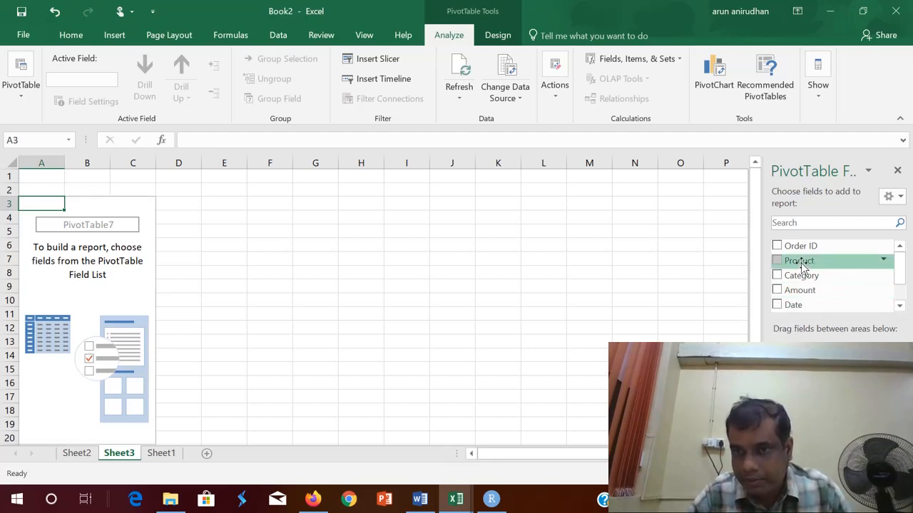
Lay out the new PivotTable with Product as the column field and Country as the row field.
{"action": "left_click_drag", "start_coordinate": [800, 262], "coordinate": [870, 385]}
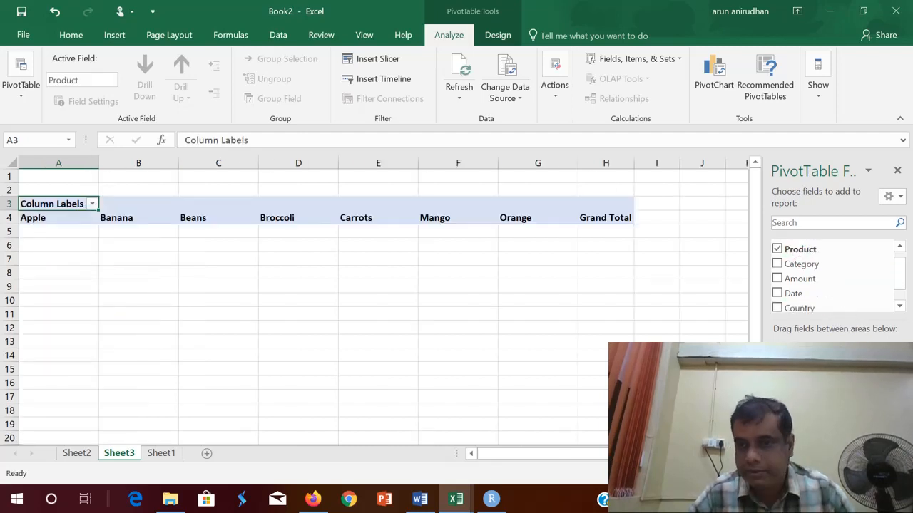
{"action": "left_click", "coordinate": [899, 306]}
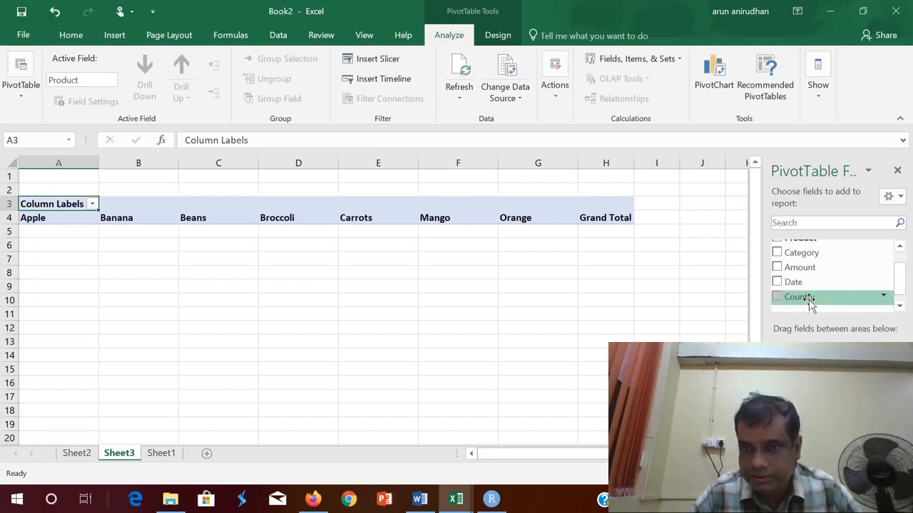
{"action": "left_click_drag", "start_coordinate": [808, 299], "coordinate": [806, 435]}
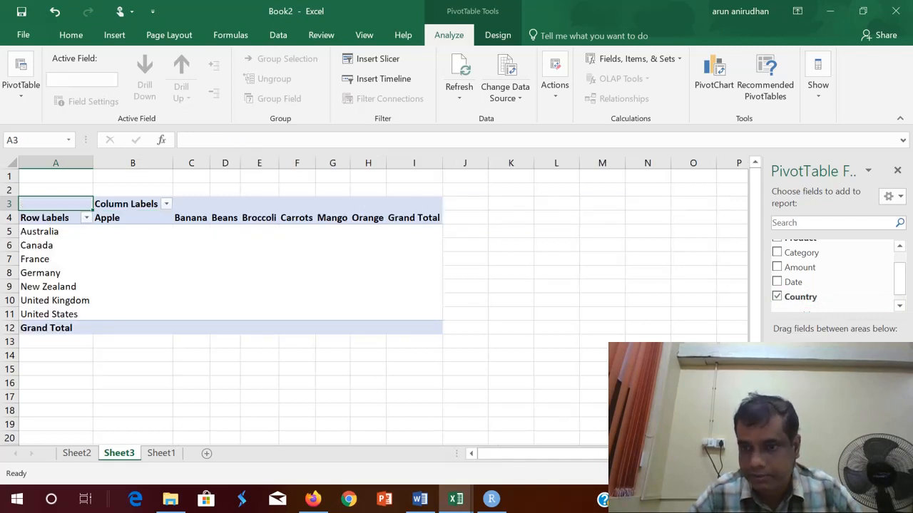
Add Category as the new PivotTable's report filter and Amount as its summed value field.
{"action": "left_click_drag", "start_coordinate": [898, 290], "coordinate": [899, 286]}
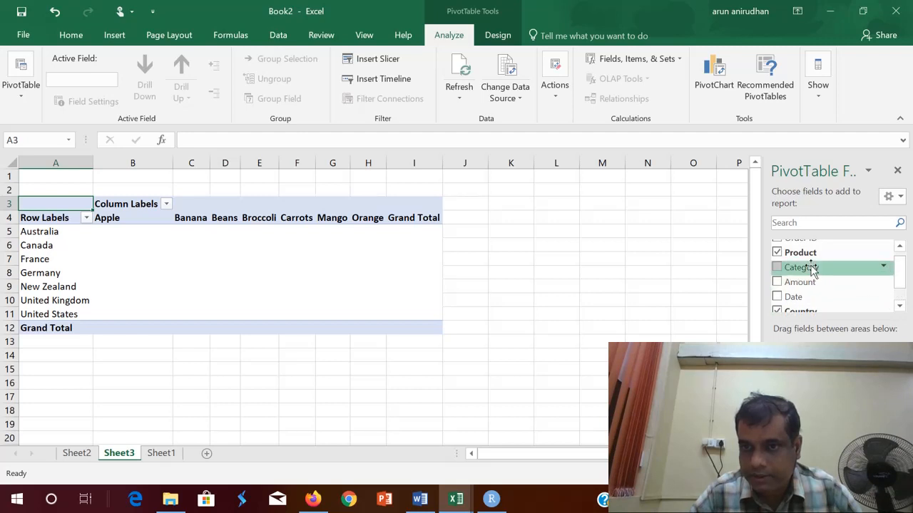
{"action": "left_click_drag", "start_coordinate": [810, 271], "coordinate": [798, 381]}
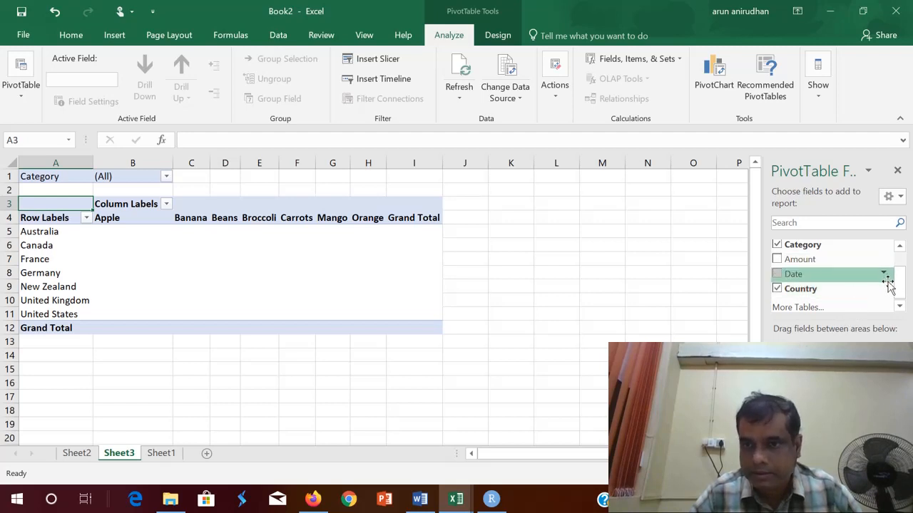
{"action": "left_click_drag", "start_coordinate": [898, 284], "coordinate": [899, 273]}
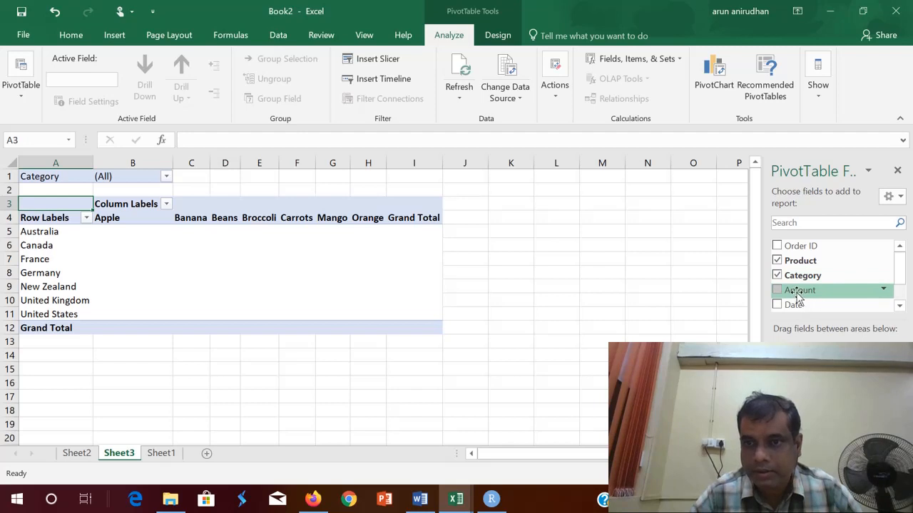
{"action": "left_click_drag", "start_coordinate": [796, 298], "coordinate": [867, 427]}
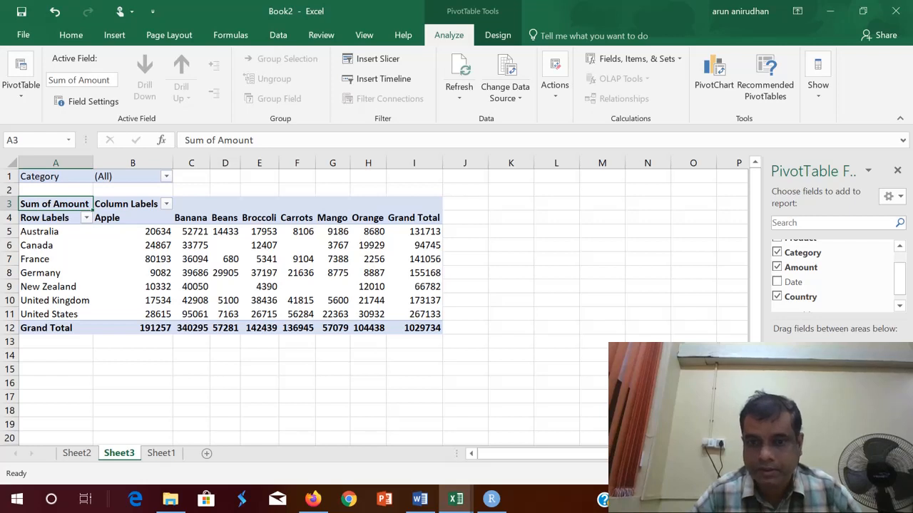
Filter the Country by Product PivotTable to show only the Fruit category.
{"action": "key", "text": "F10"}
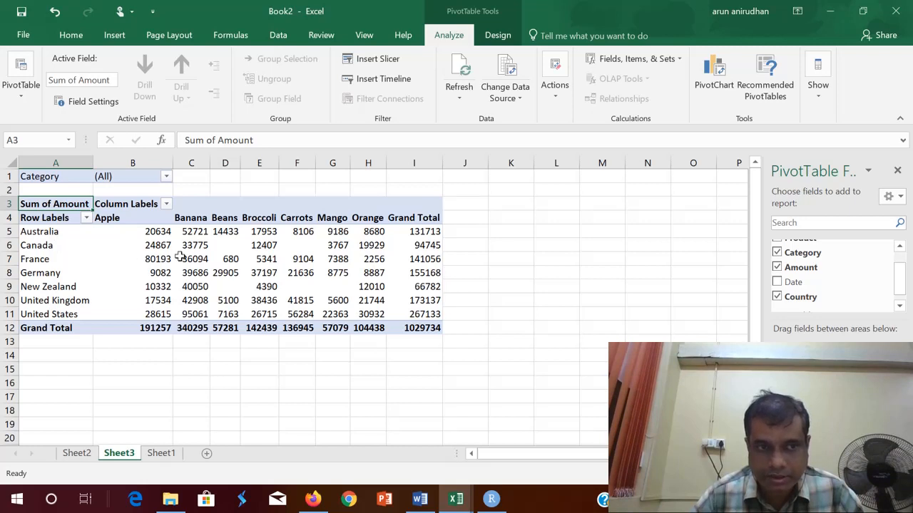
{"action": "mouse_move", "coordinate": [184, 229]}
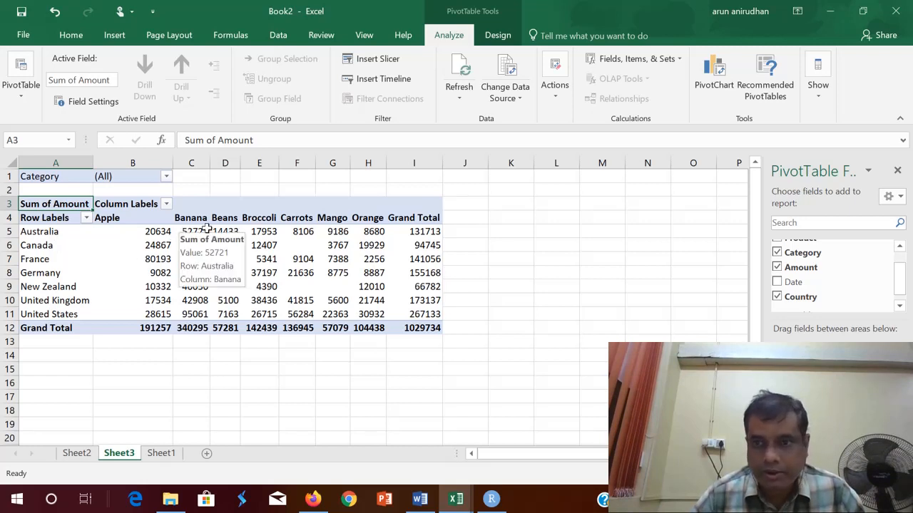
{"action": "left_click", "coordinate": [166, 178]}
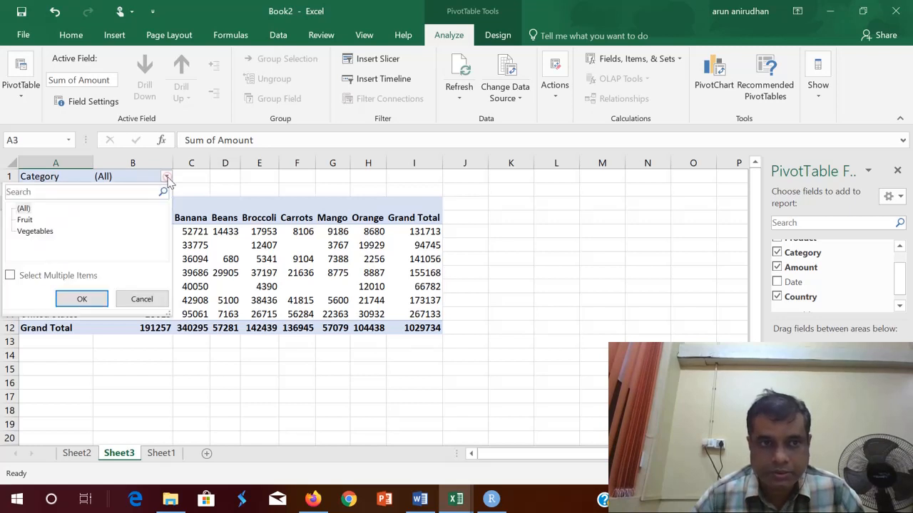
{"action": "left_click", "coordinate": [29, 221]}
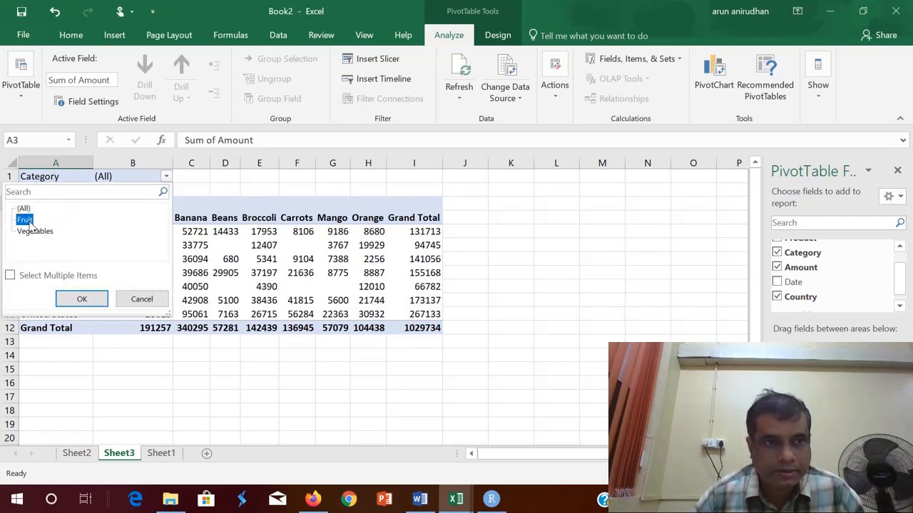
{"action": "left_click", "coordinate": [82, 299]}
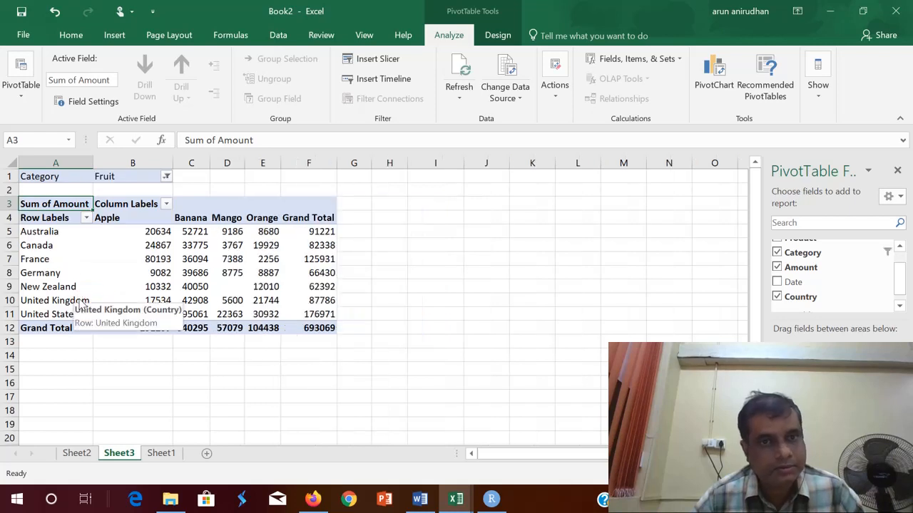
Switch the PivotTable's Category filter to Vegetables.
{"action": "left_click", "coordinate": [166, 177]}
{"action": "left_click", "coordinate": [39, 232]}
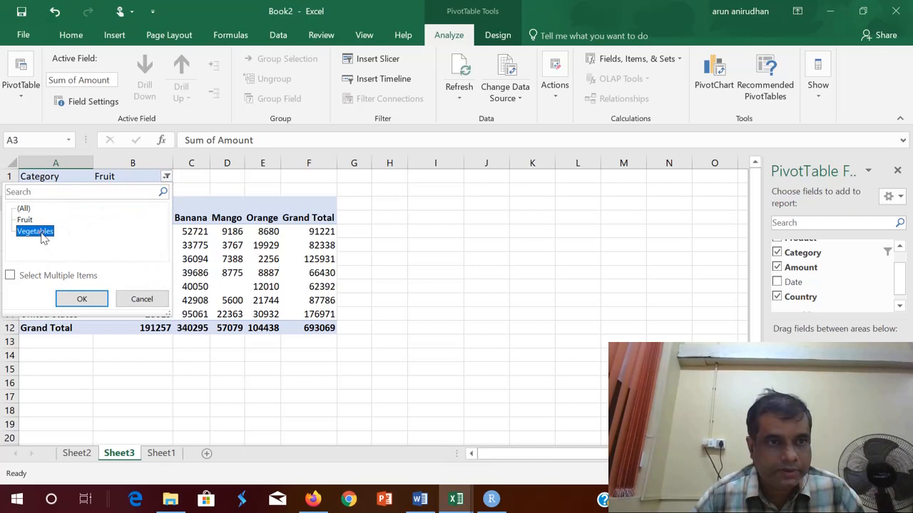
{"action": "left_click", "coordinate": [76, 298]}
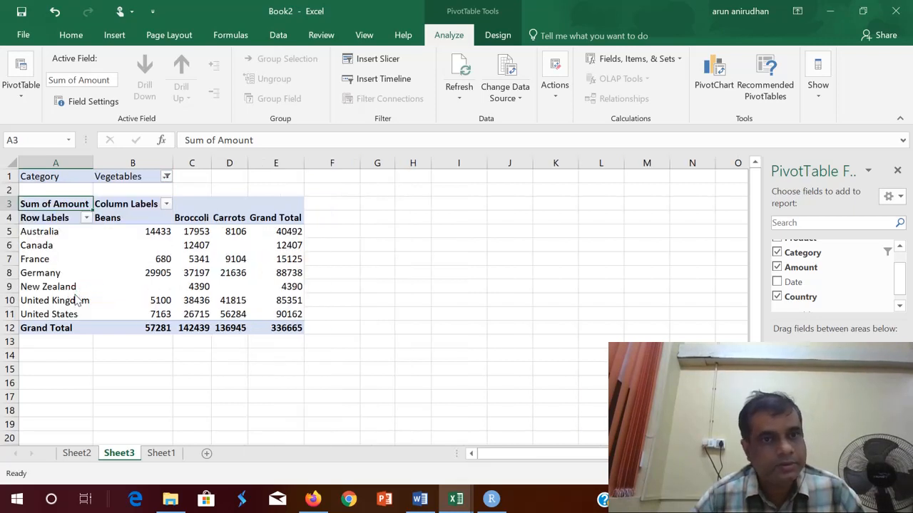
Reset the PivotTable's Category filter to (All).
{"action": "left_click", "coordinate": [166, 177]}
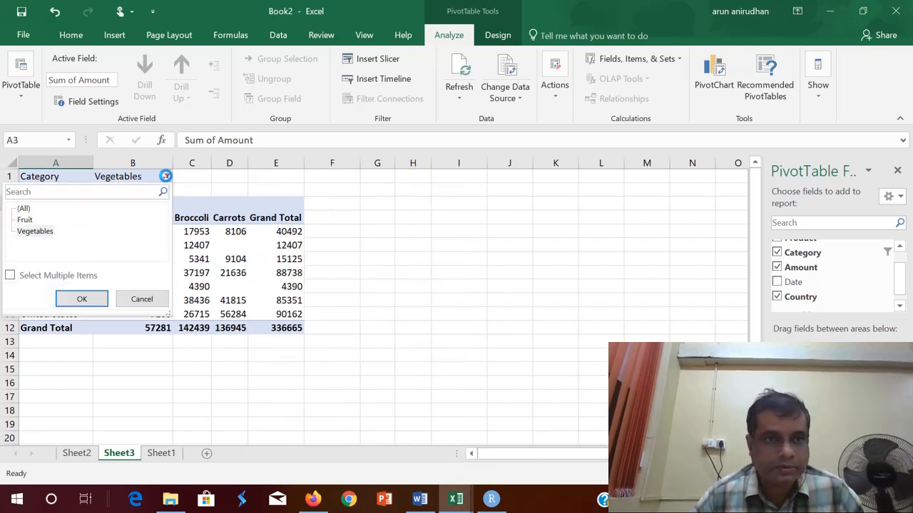
{"action": "left_click", "coordinate": [24, 209]}
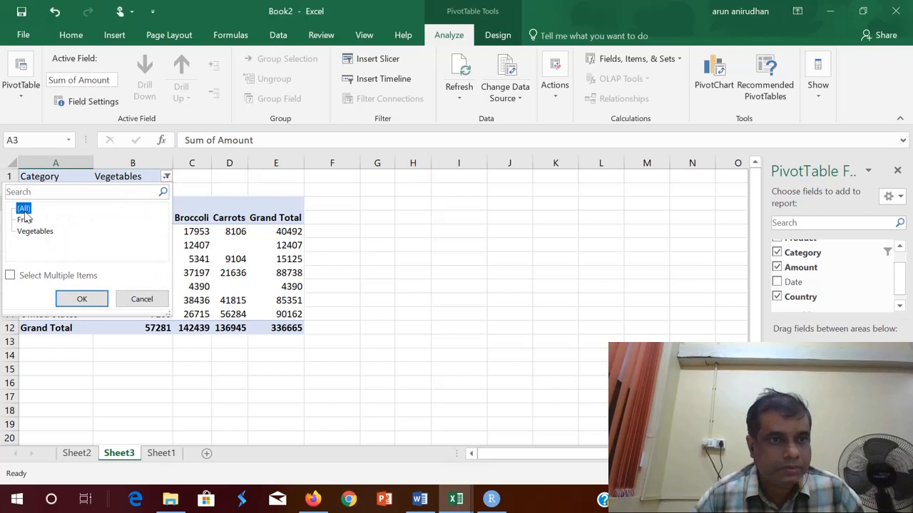
{"action": "left_click", "coordinate": [82, 298]}
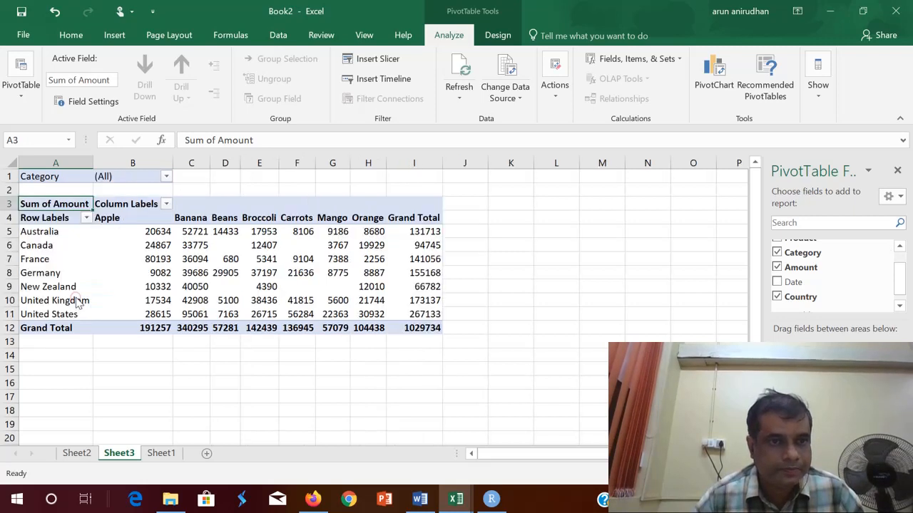
Summarize the PivotTable's Amount values by Count instead of Sum.
{"action": "right_click", "coordinate": [64, 204]}
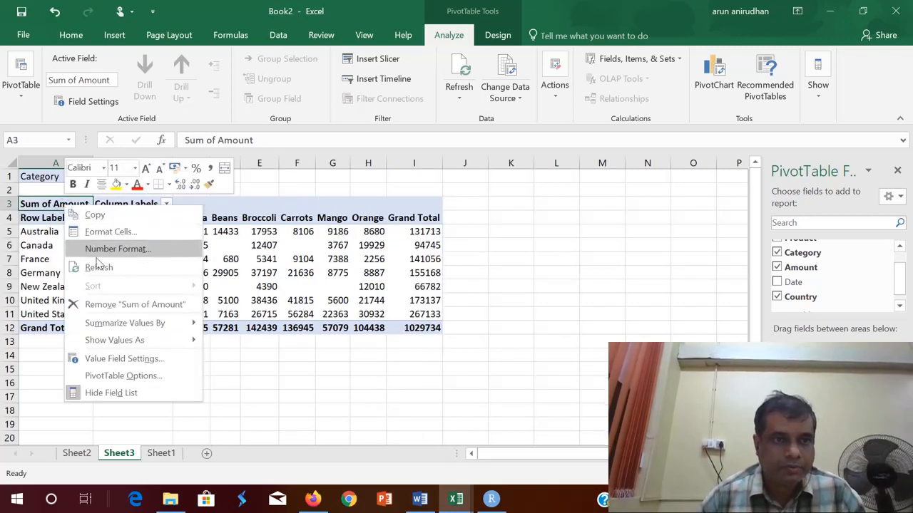
{"action": "mouse_move", "coordinate": [109, 331]}
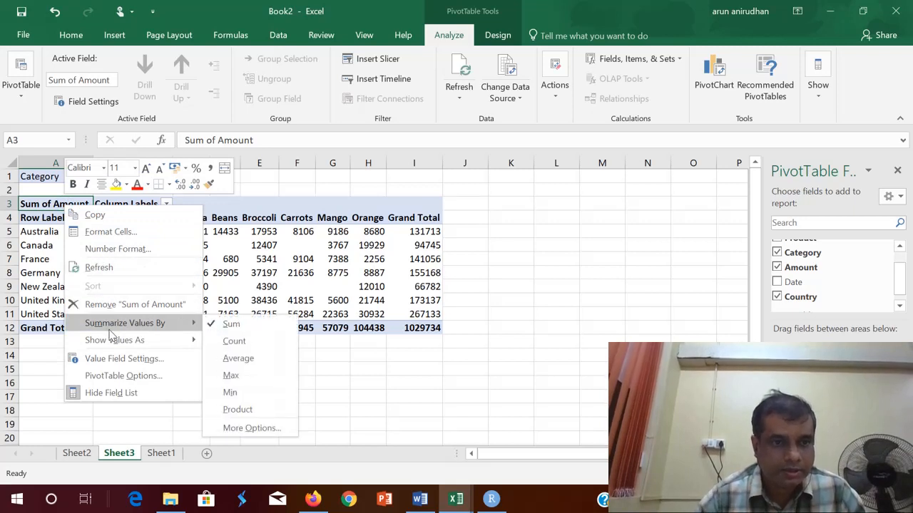
{"action": "left_click", "coordinate": [234, 342]}
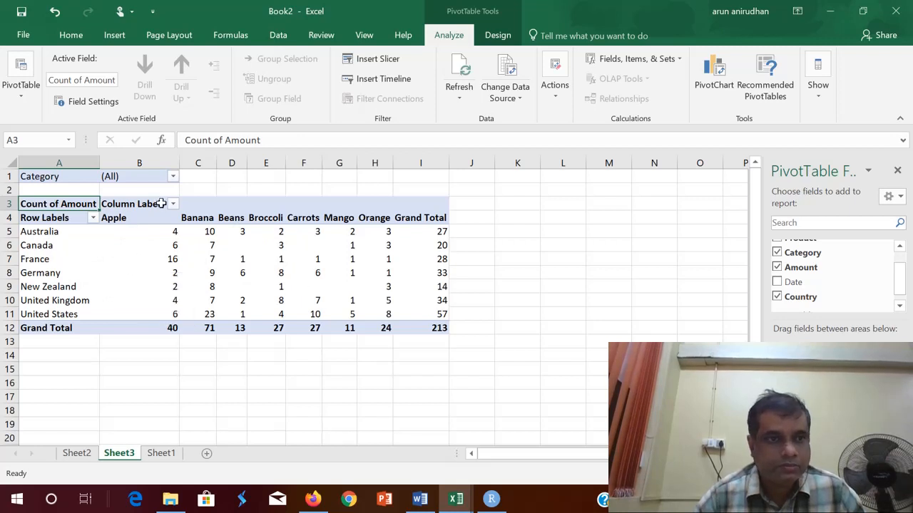
Filter the Count of Amount table to the Fruit category.
{"action": "left_click", "coordinate": [173, 176]}
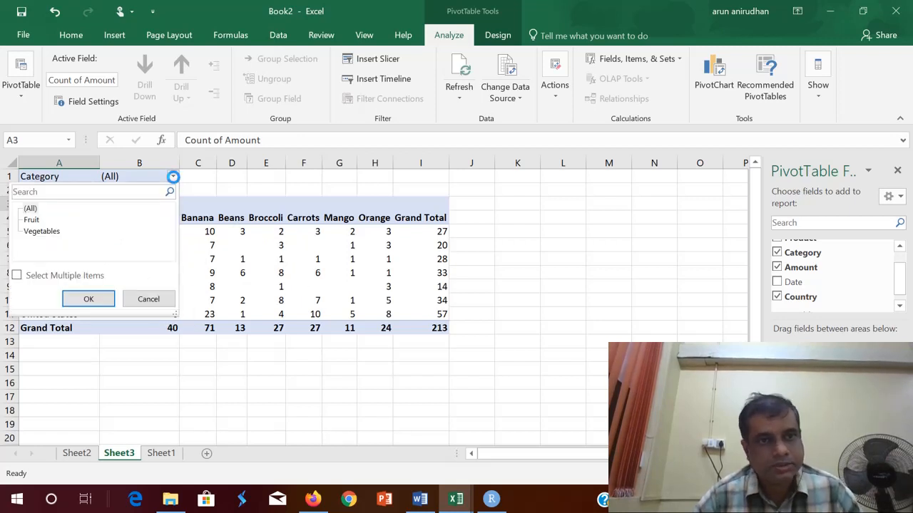
{"action": "left_click", "coordinate": [31, 220]}
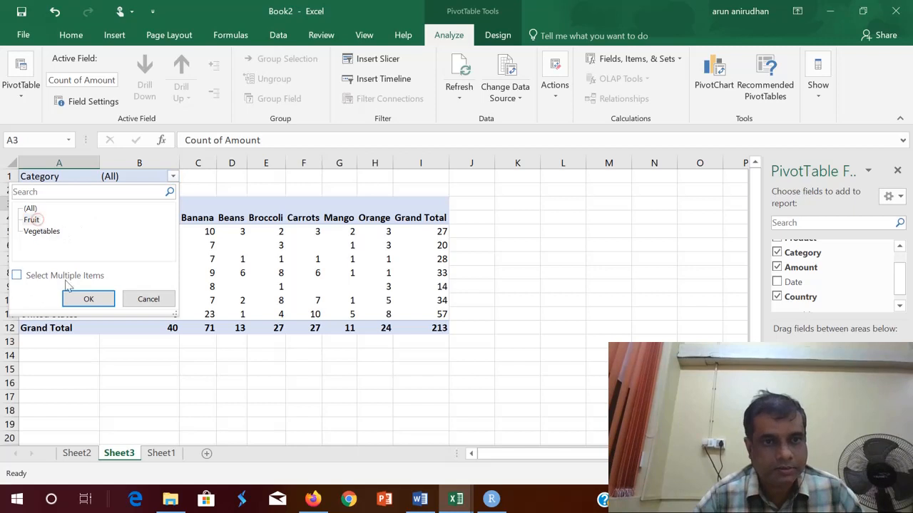
{"action": "left_click", "coordinate": [88, 298]}
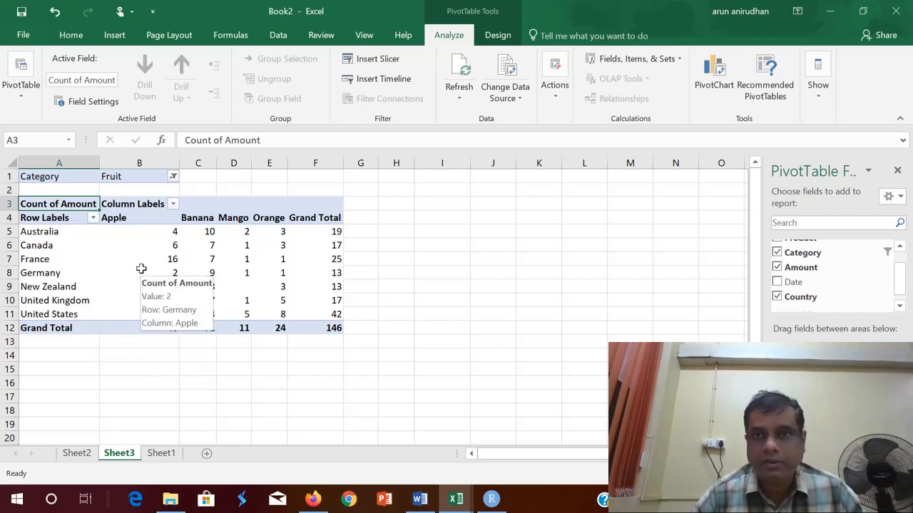
Restore all categories in the Count of Amount table's Category filter.
{"action": "left_click", "coordinate": [173, 176]}
{"action": "left_click", "coordinate": [30, 208]}
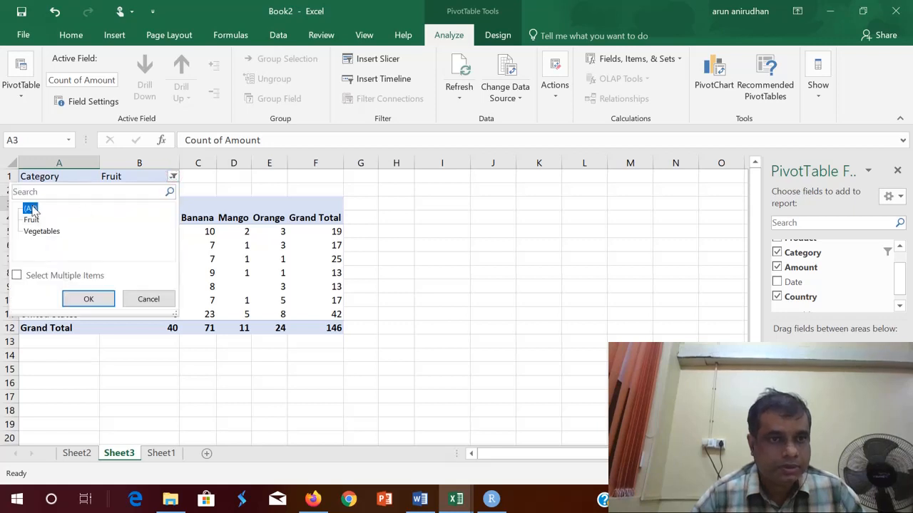
{"action": "left_click", "coordinate": [88, 299]}
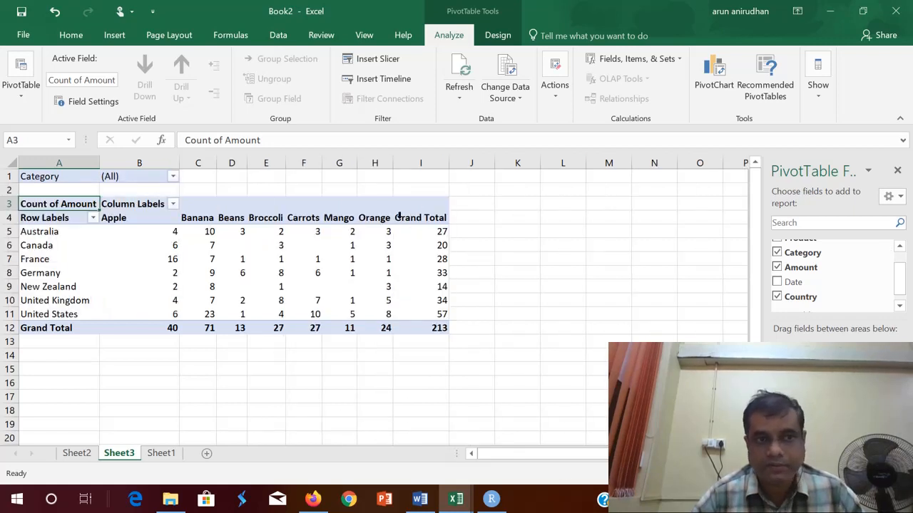
Insert a Clustered Column PivotChart from the PivotTable and move it away from most of the table's data.
{"action": "left_click", "coordinate": [715, 80]}
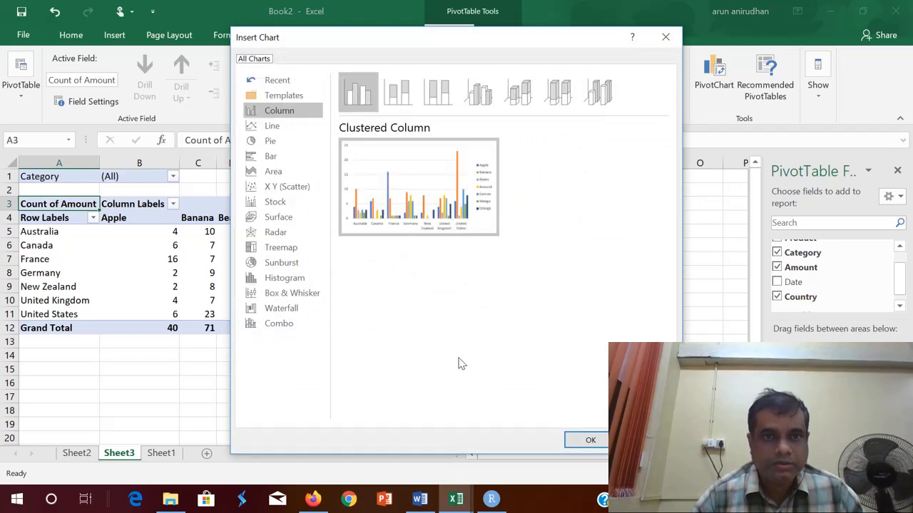
{"action": "left_click", "coordinate": [589, 440]}
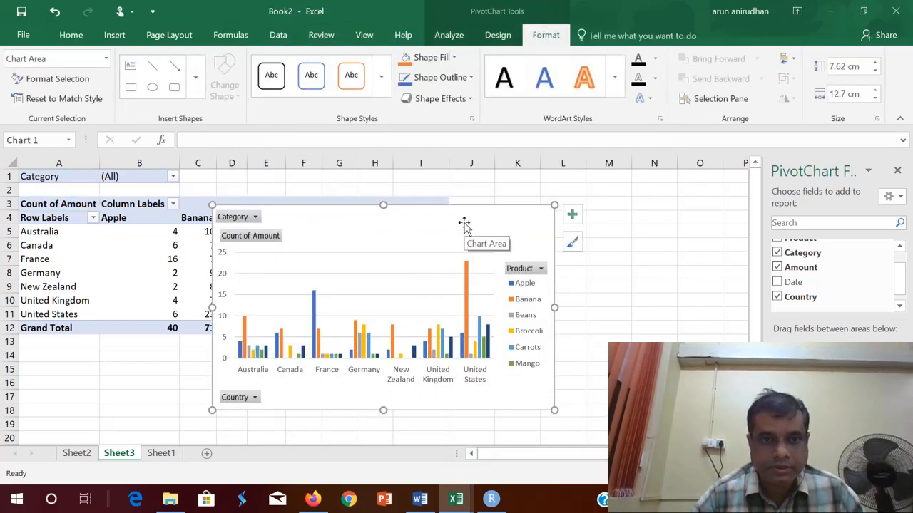
{"action": "left_click_drag", "start_coordinate": [465, 223], "coordinate": [642, 255]}
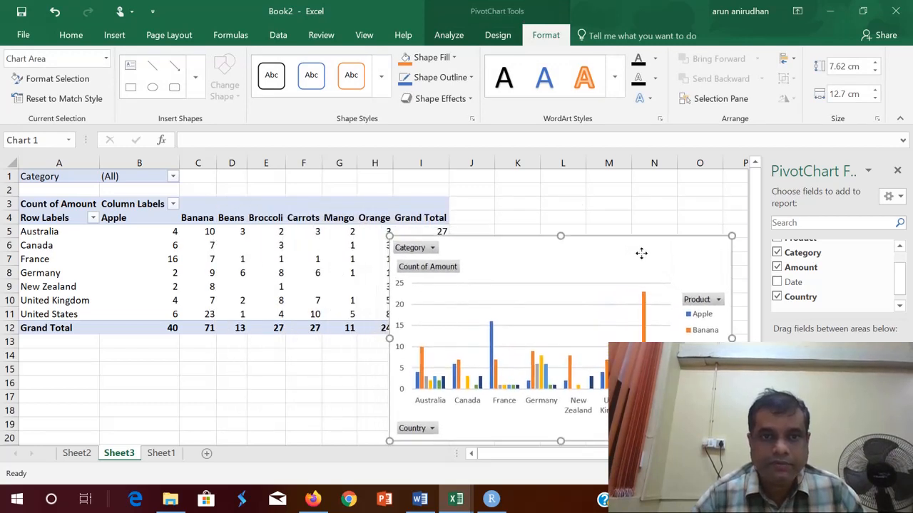
Filter the PivotTable's Country row labels so that the table and chart include only United States.
{"action": "left_click", "coordinate": [93, 218]}
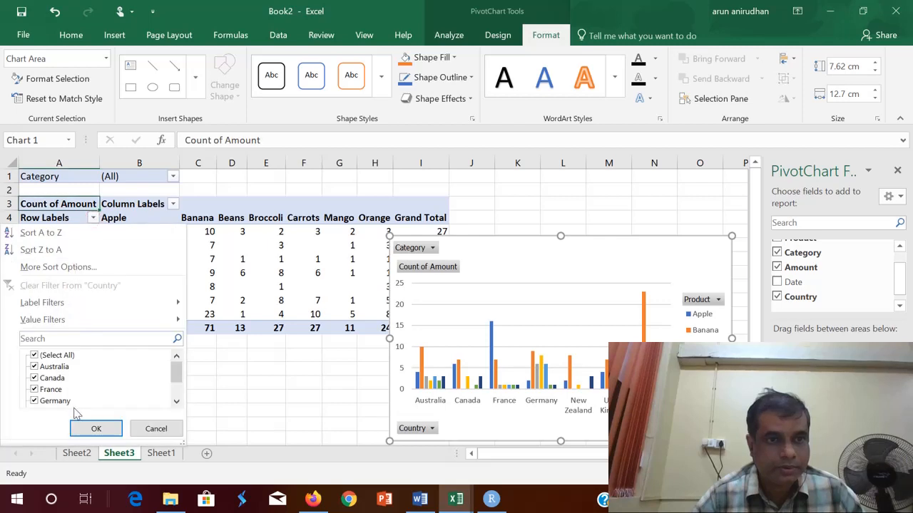
{"action": "left_click", "coordinate": [35, 356]}
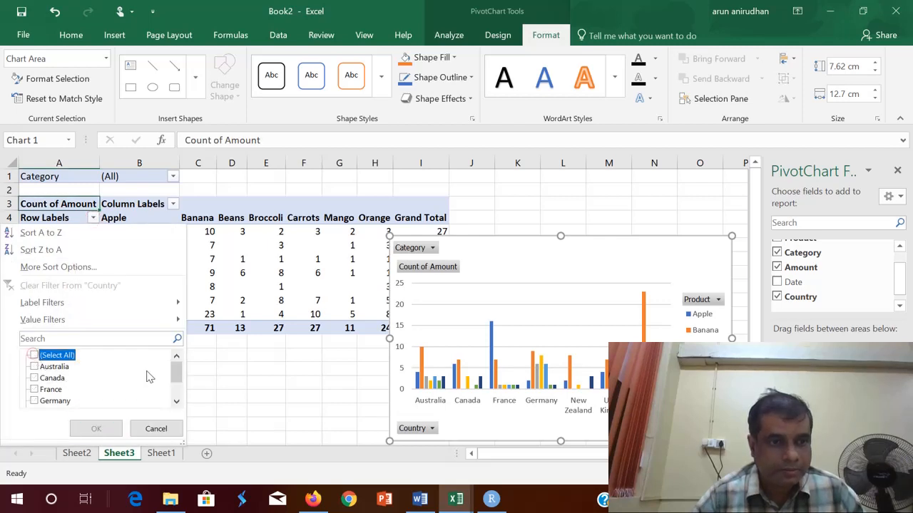
{"action": "left_click_drag", "start_coordinate": [178, 378], "coordinate": [178, 390]}
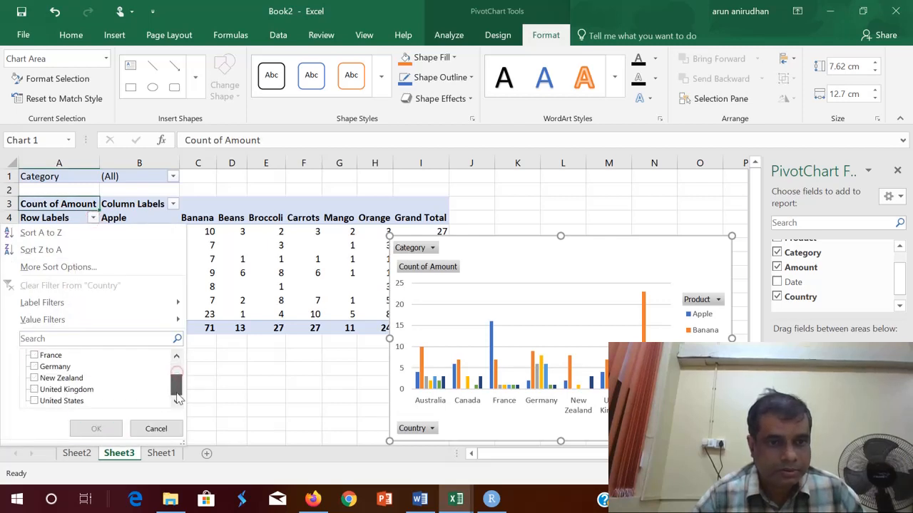
{"action": "left_click", "coordinate": [71, 401]}
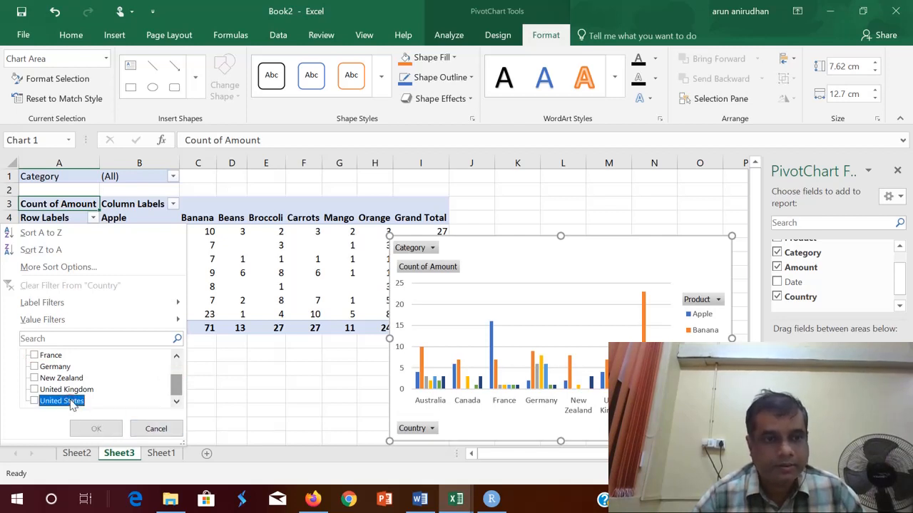
{"action": "left_click", "coordinate": [36, 402]}
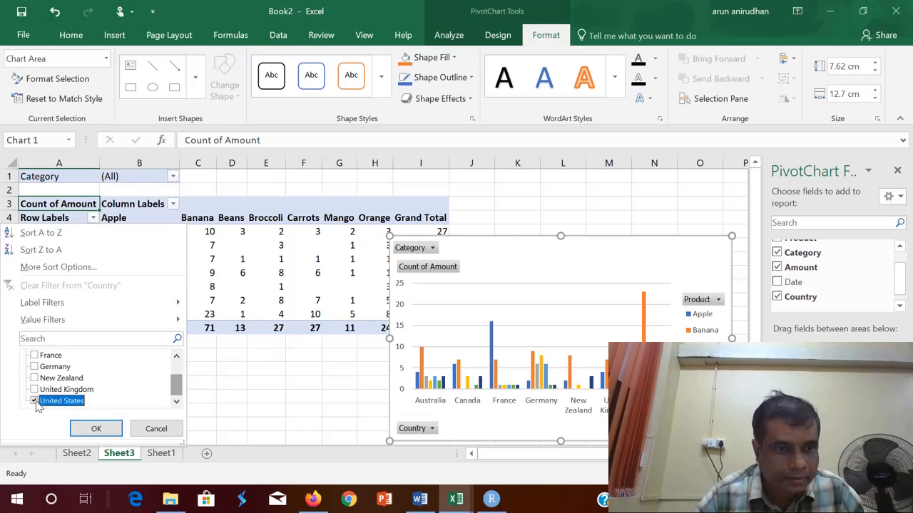
{"action": "left_click", "coordinate": [87, 429]}
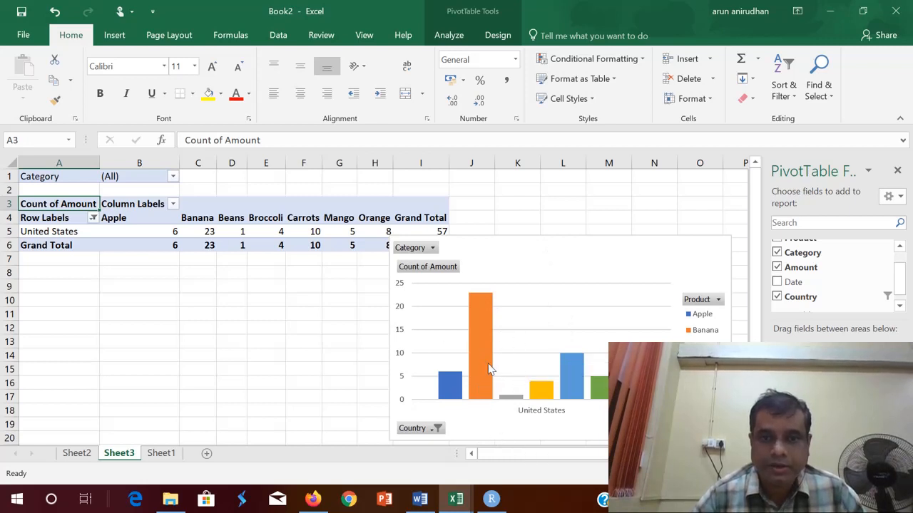
Select all countries again in the PivotTable's row label filter.
{"action": "mouse_move", "coordinate": [493, 364]}
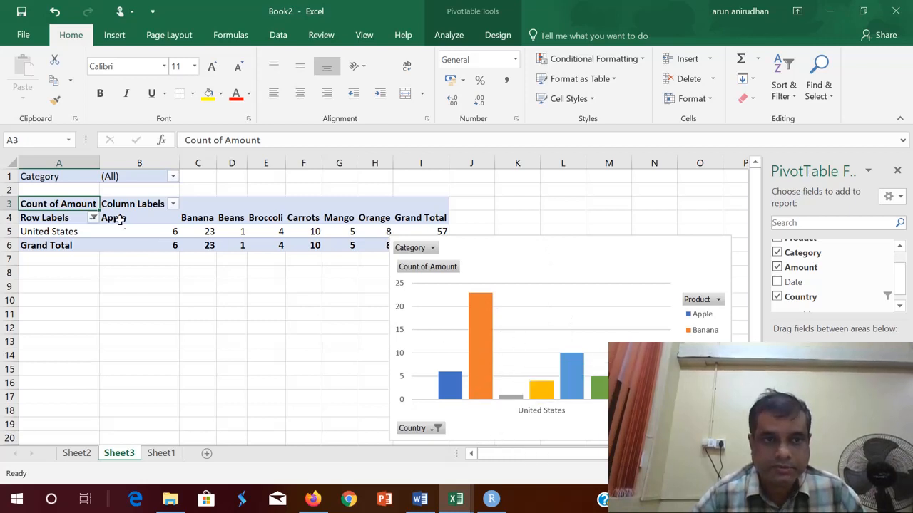
{"action": "left_click", "coordinate": [94, 219]}
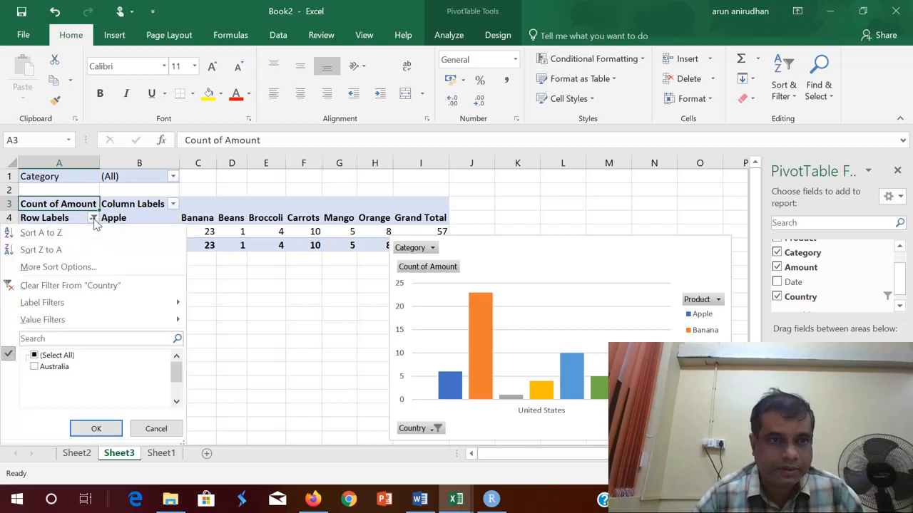
{"action": "left_click", "coordinate": [33, 355]}
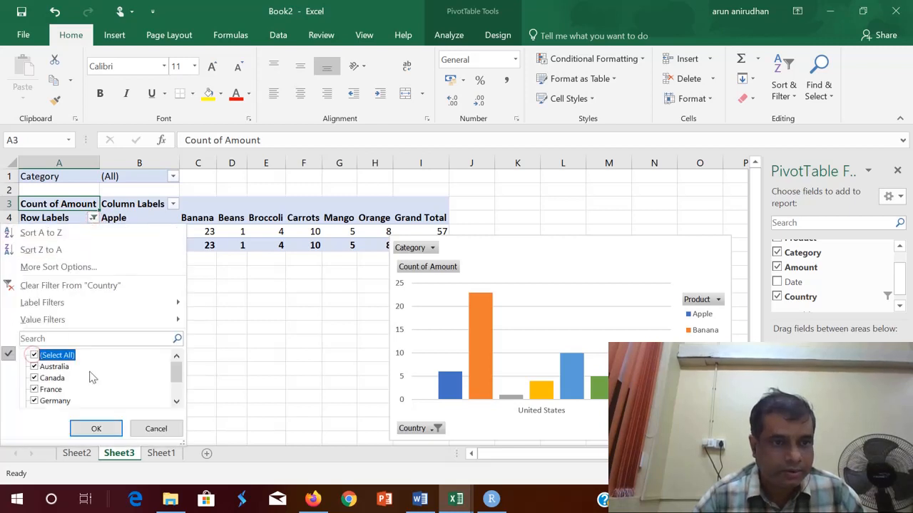
{"action": "left_click", "coordinate": [96, 429]}
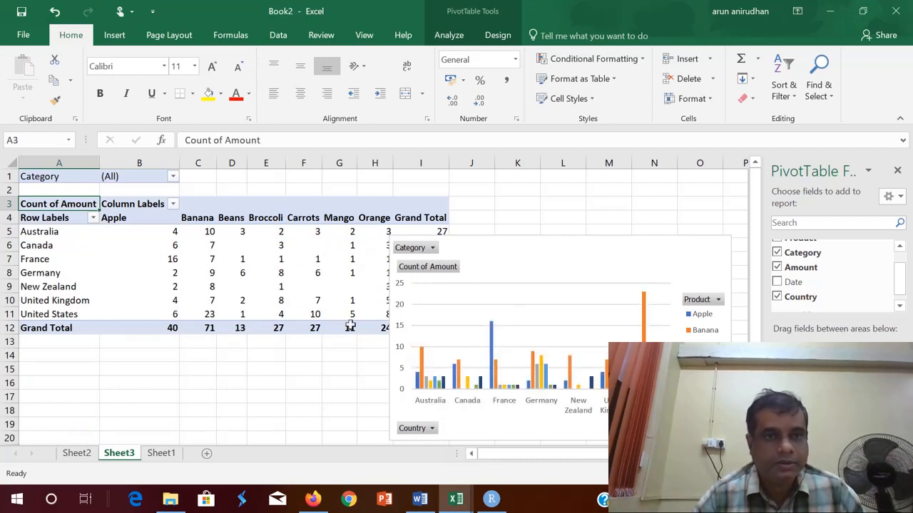
Summarize the PivotTable's Amount values by Sum again.
{"action": "right_click", "coordinate": [79, 205]}
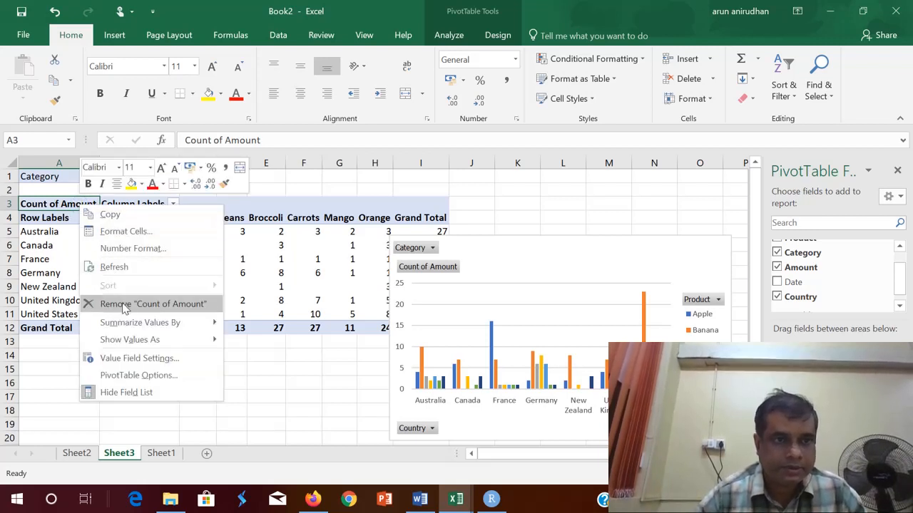
{"action": "mouse_move", "coordinate": [134, 326]}
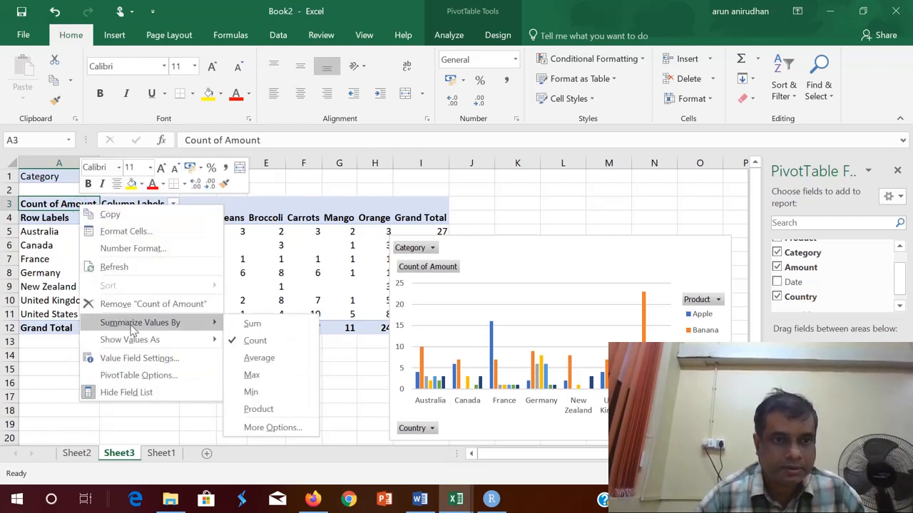
{"action": "left_click", "coordinate": [253, 324]}
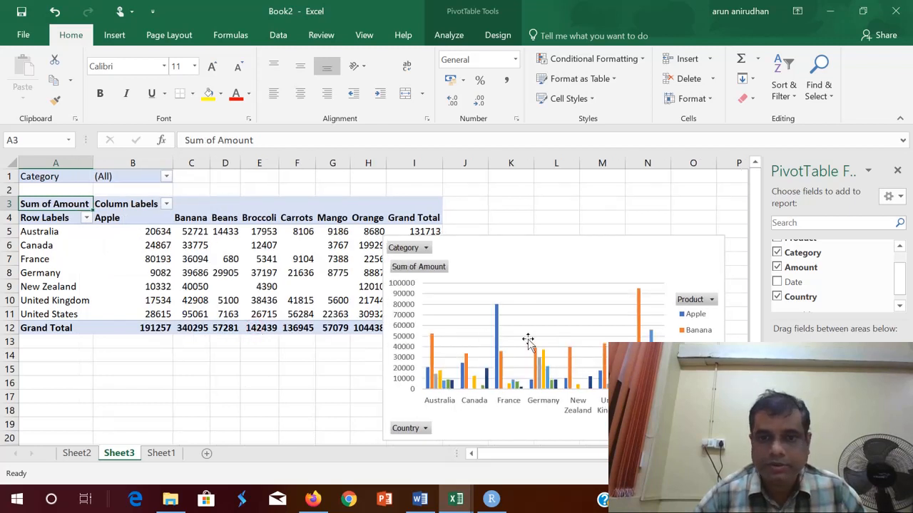
{"action": "mouse_move", "coordinate": [465, 372]}
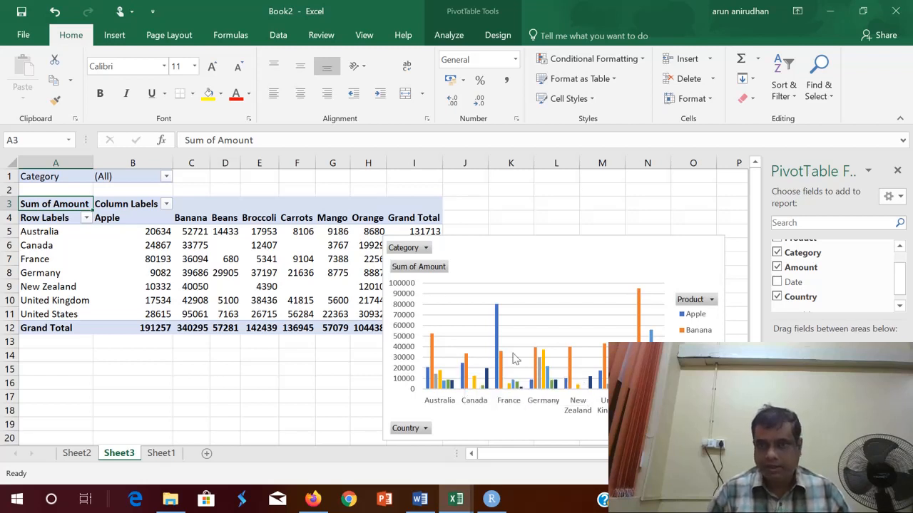
{"action": "mouse_move", "coordinate": [902, 285]}
{"action": "left_mouse_down"}
{"action": "mouse_move", "coordinate": [901, 277]}
{"action": "mouse_move", "coordinate": [900, 297]}
{"action": "left_mouse_up"}
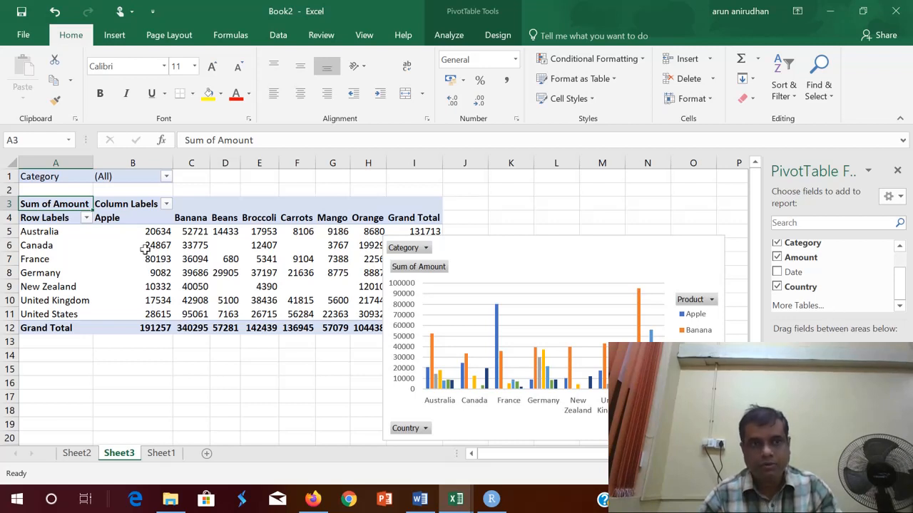
{"action": "right_click", "coordinate": [67, 204]}
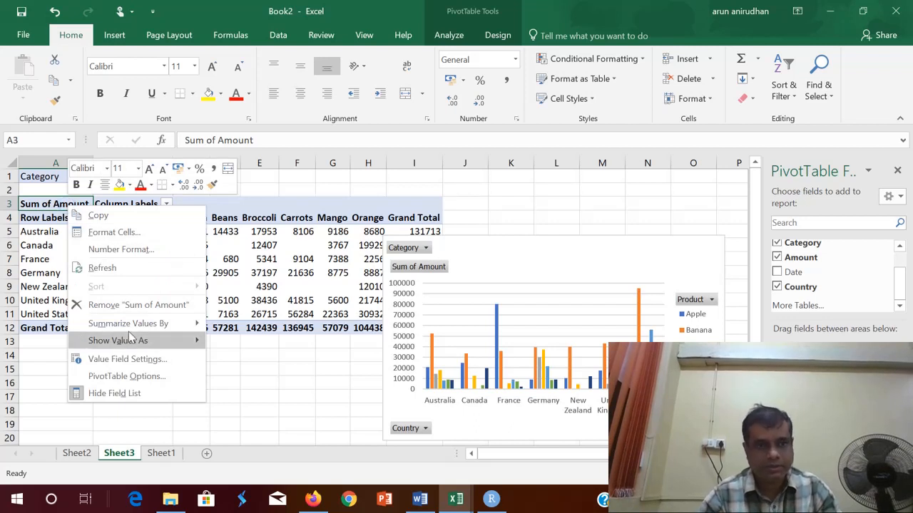
{"action": "mouse_move", "coordinate": [132, 328]}
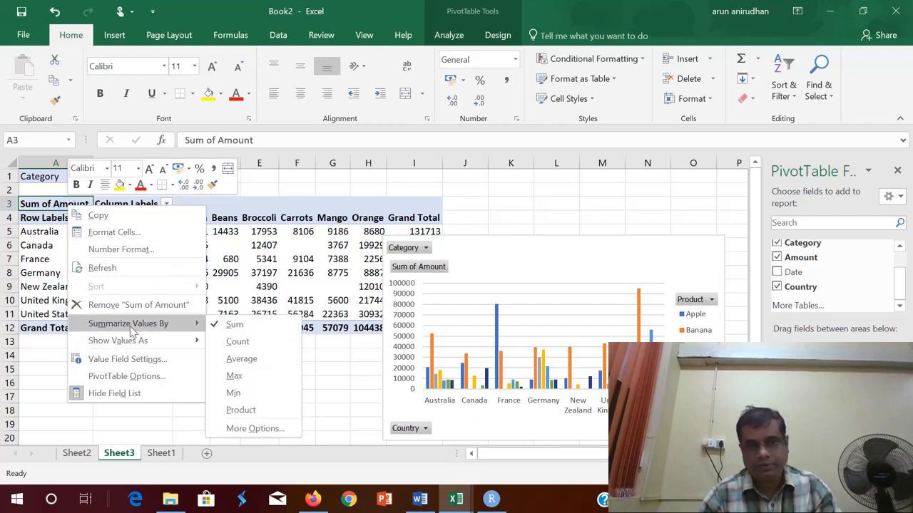
{"action": "left_click", "coordinate": [47, 207]}
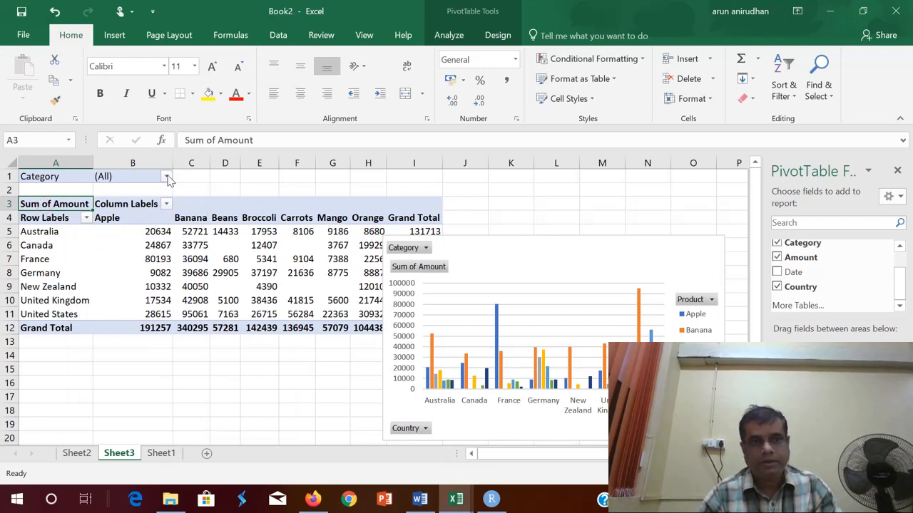